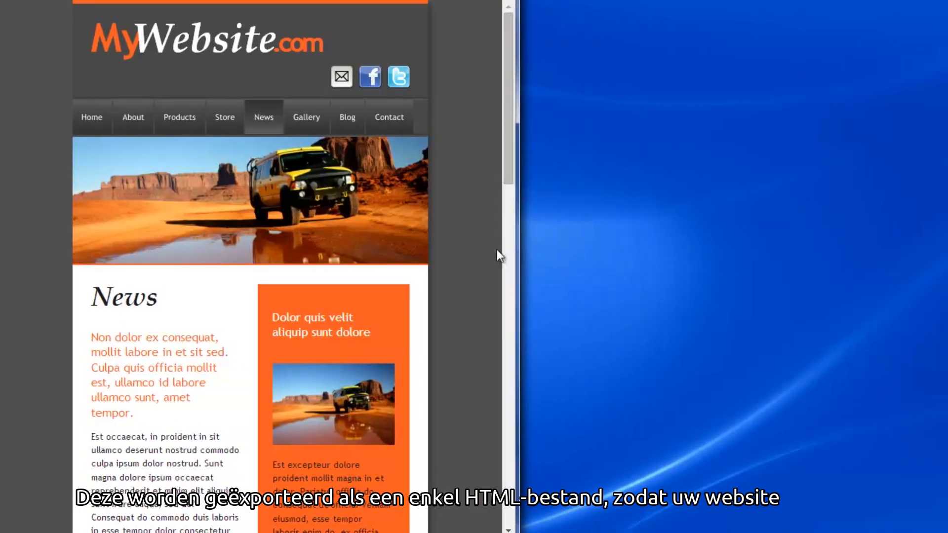
# - Examine the sample site's News page in its narrow layout and widen the browser window to compare the layouts
pyautogui.scroll(-10, 472, 245)
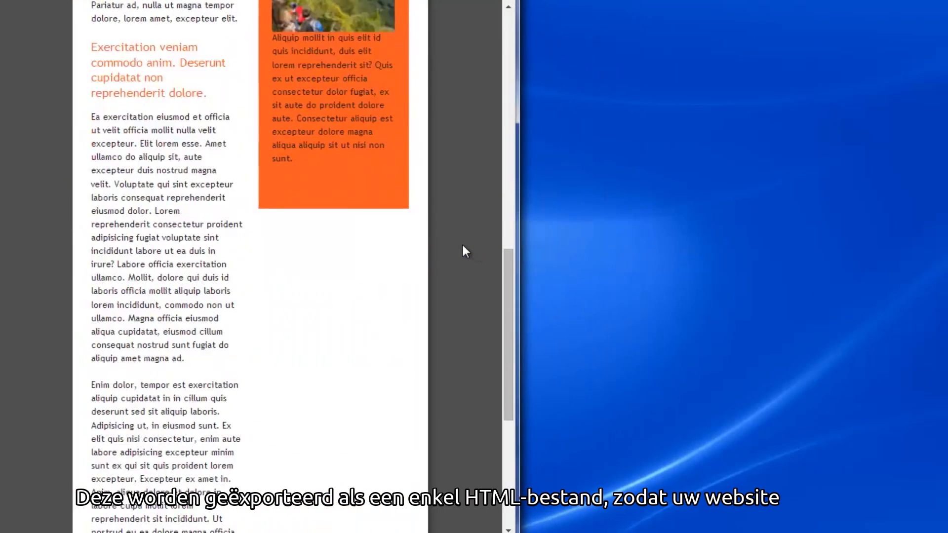
pyautogui.scroll(10, 462, 246)
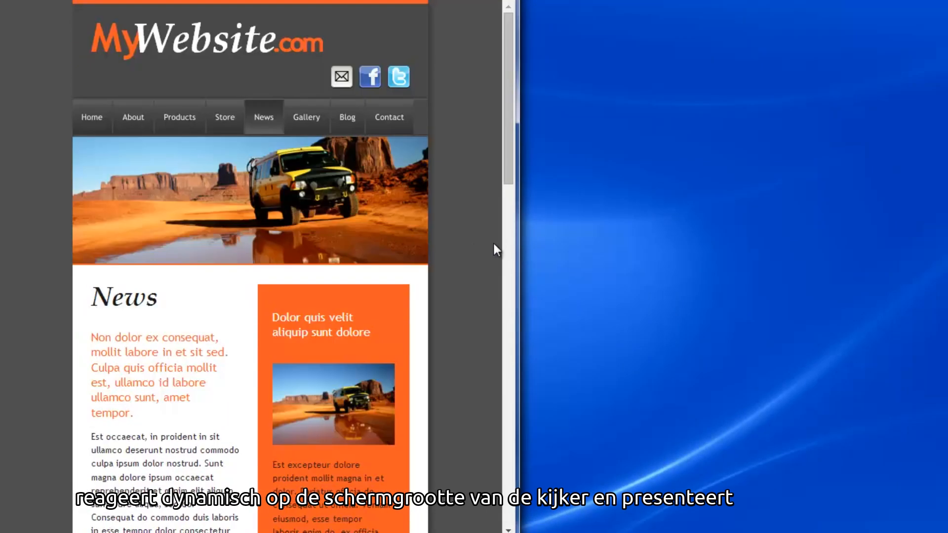
pyautogui.moveTo(514, 241); pyautogui.dragTo(946, 276)
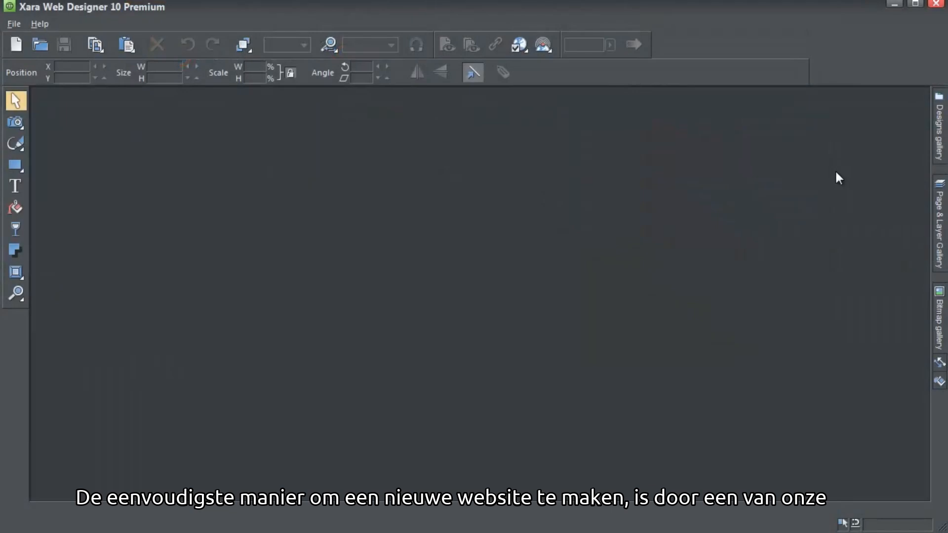
# - Open the complete Website template of the Hiker Theme (R) from the Designs gallery
pyautogui.click(934, 142)
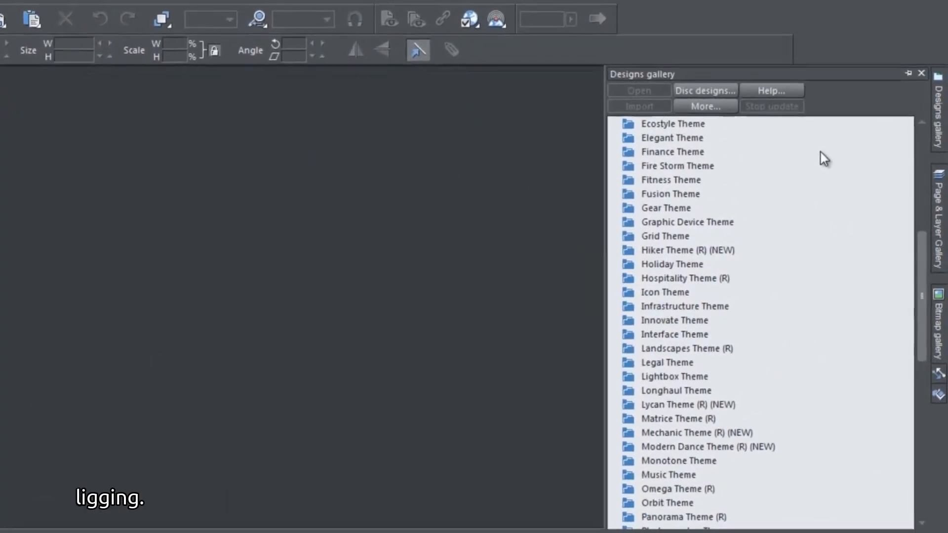
pyautogui.scroll(-1, 811, 143)
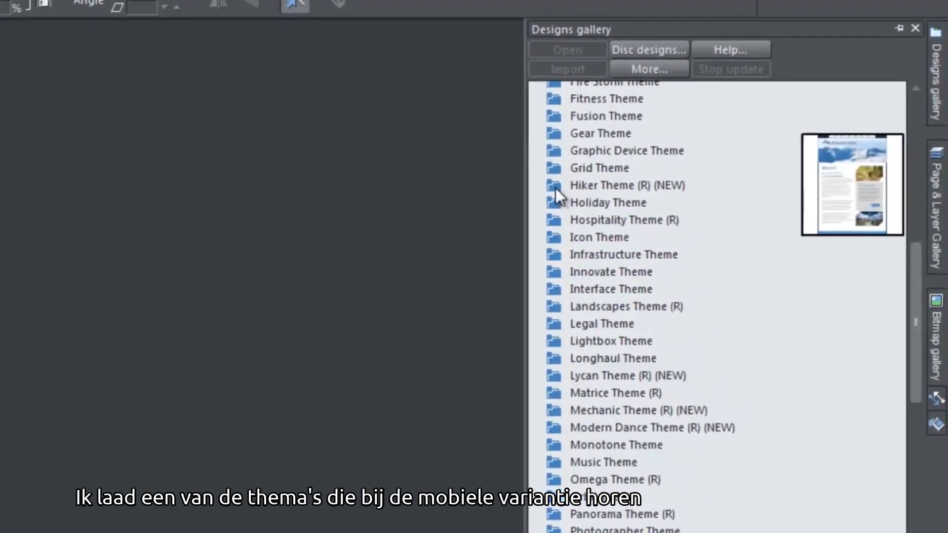
pyautogui.click(570, 190)
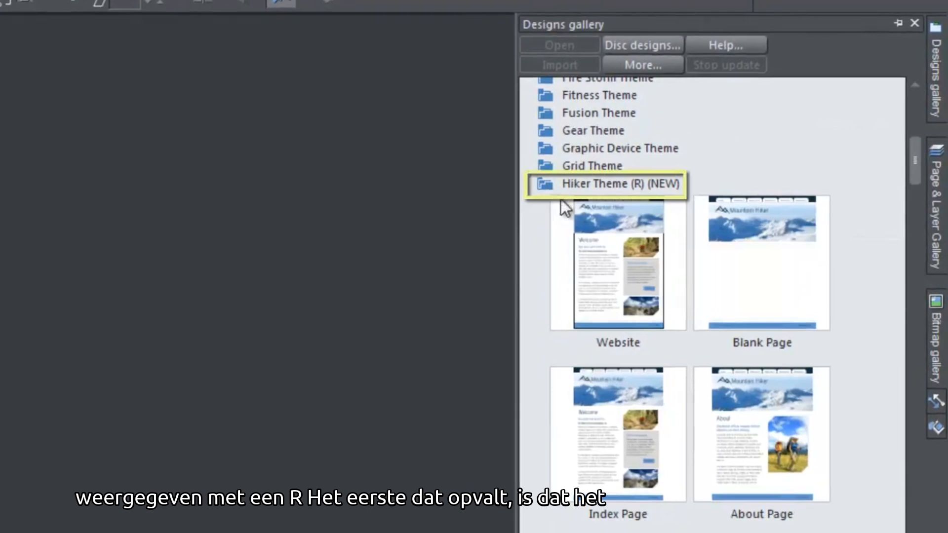
pyautogui.click(567, 222)
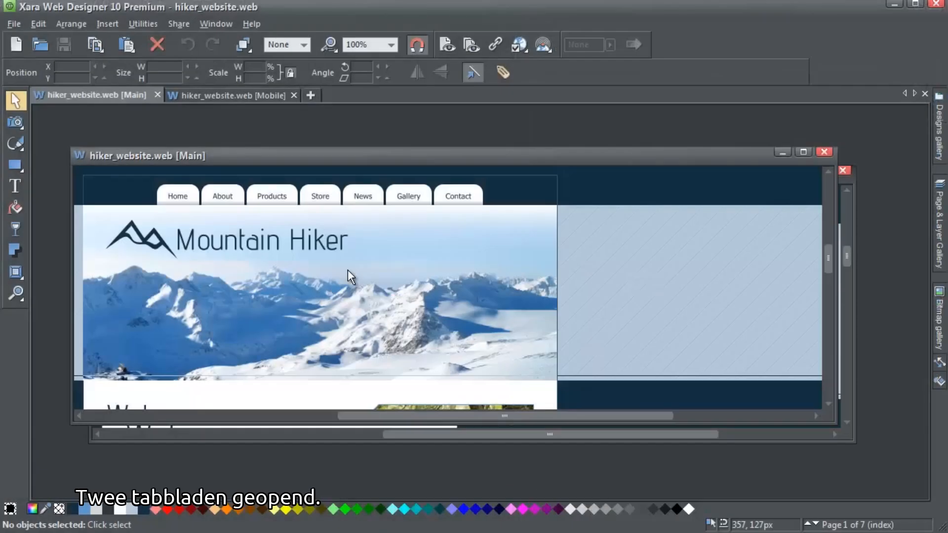
# - Move the Mountain Hiker logo to about X 272 px in the main variant and shift the logo slightly left in the mobile variant
pyautogui.click(149, 96)
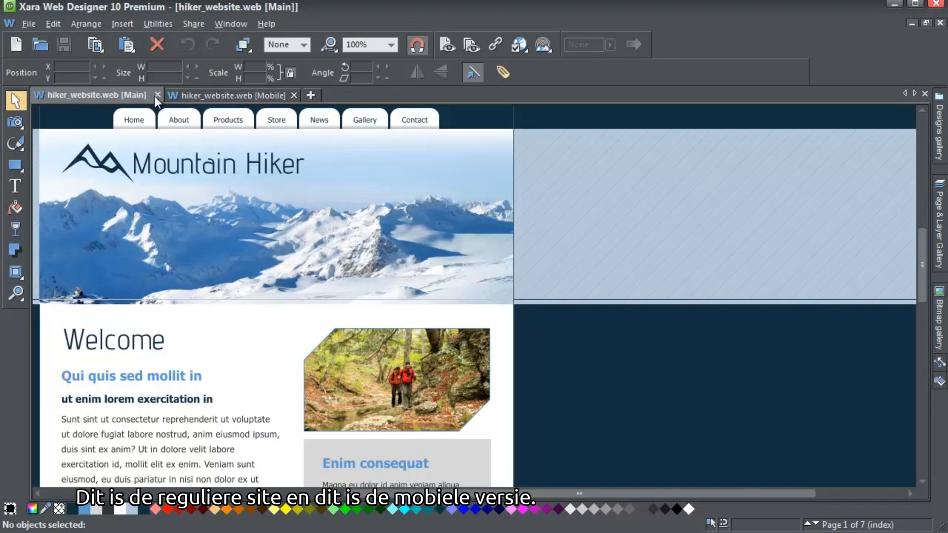
pyautogui.click(194, 95)
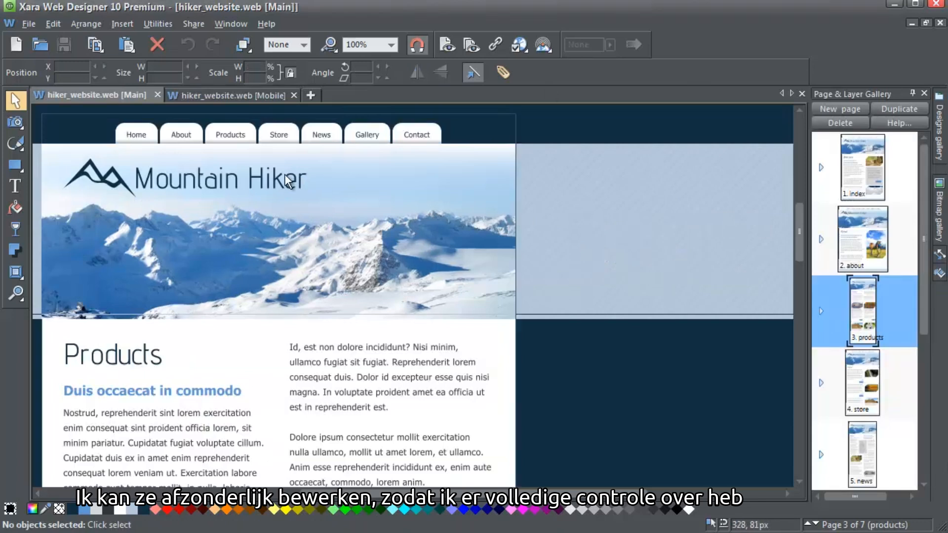
pyautogui.moveTo(286, 178); pyautogui.dragTo(464, 176)
pyautogui.click(275, 98)
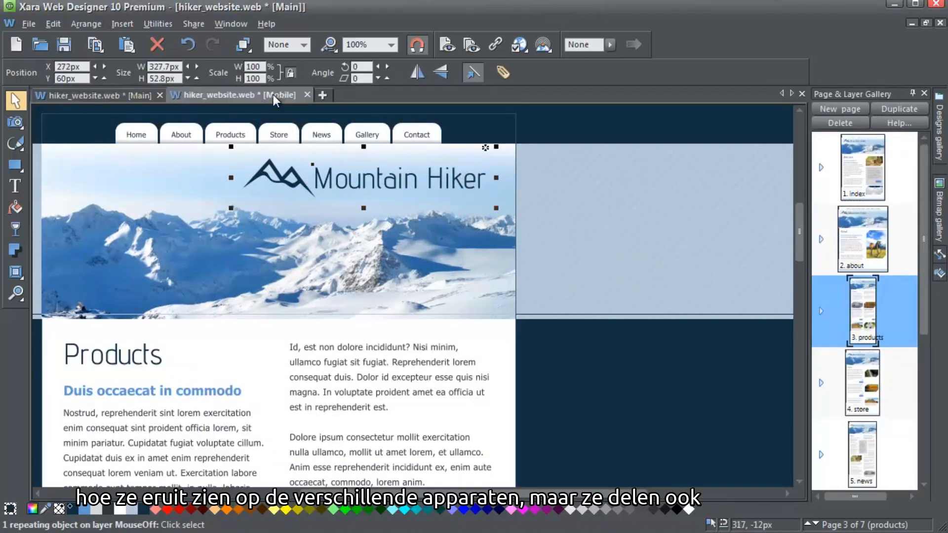
pyautogui.moveTo(248, 189); pyautogui.dragTo(229, 188)
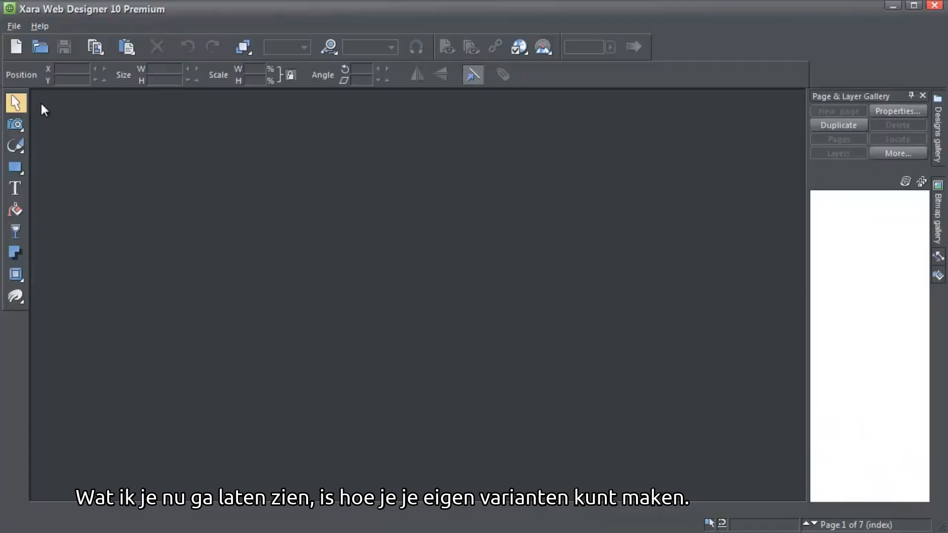
# - Create a new document from the LongHaul Transporters website template in the online content catalog
pyautogui.click(8, 26)
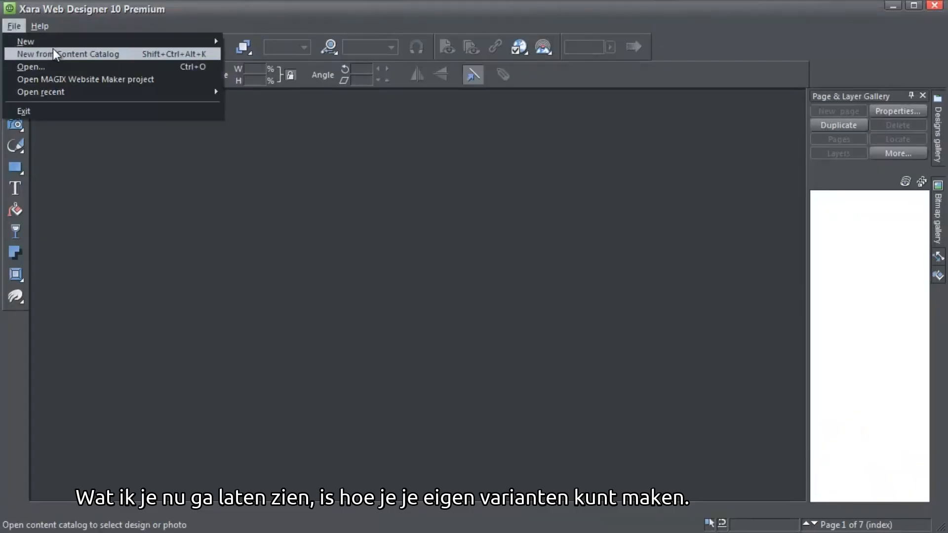
pyautogui.click(136, 53)
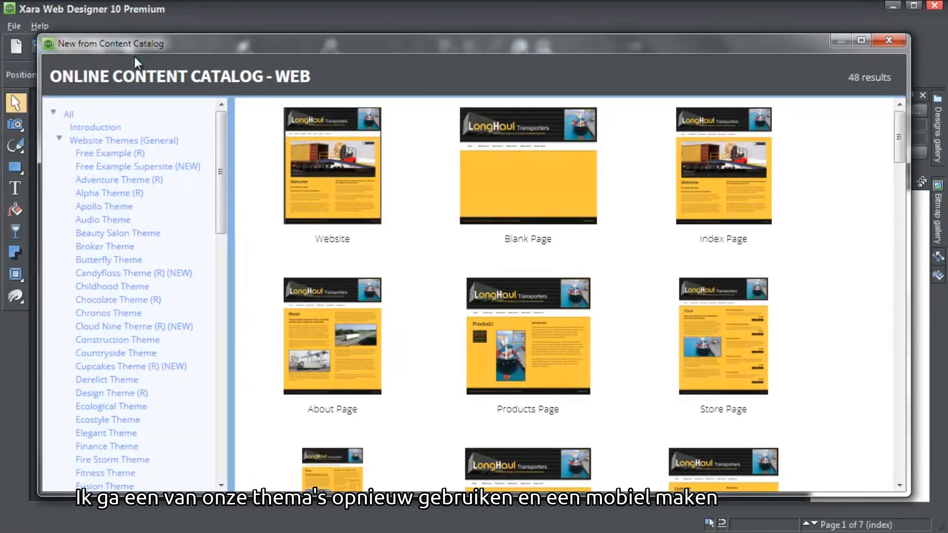
pyautogui.doubleClick(304, 164)
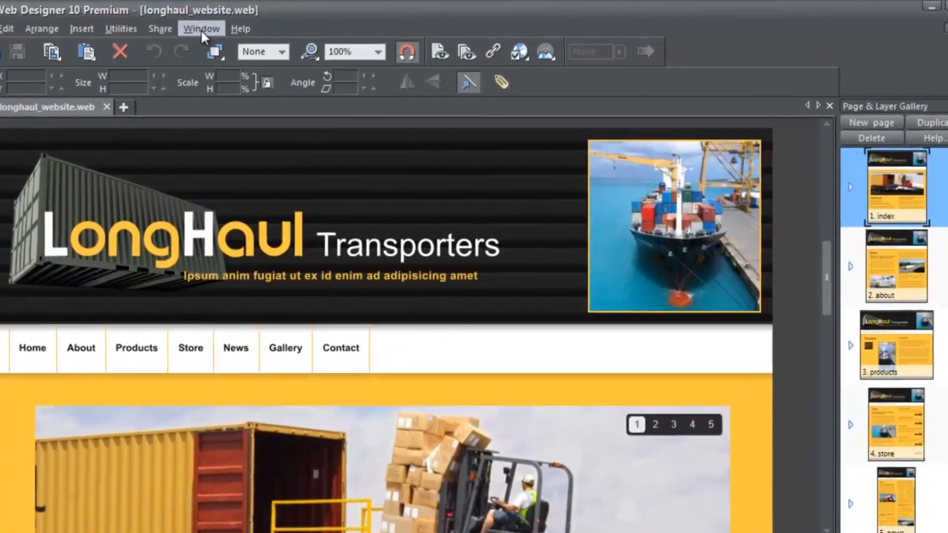
# - Change the Multiple Page View setting to show all the site's pages together and look over the index and about pages
pyautogui.click(223, 26)
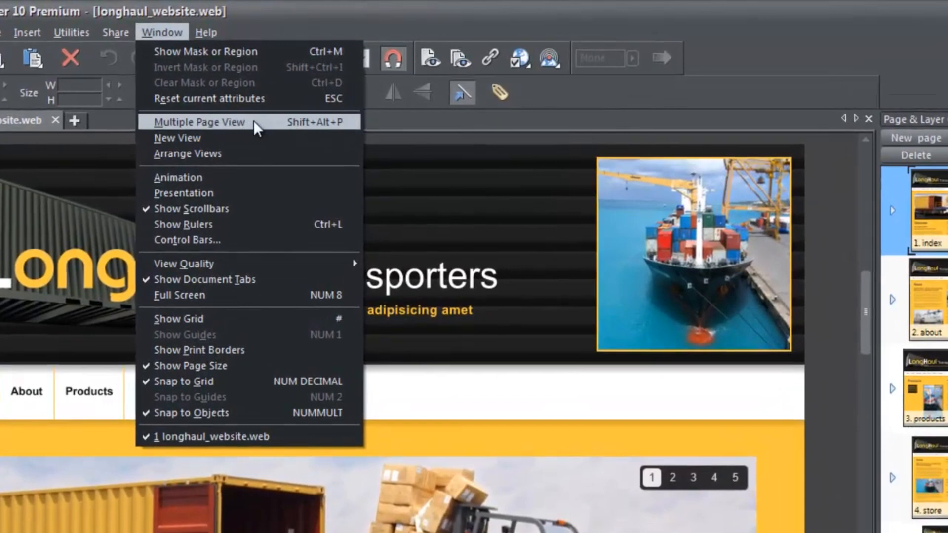
pyautogui.click(249, 117)
pyautogui.scroll(-5, 825, 226)
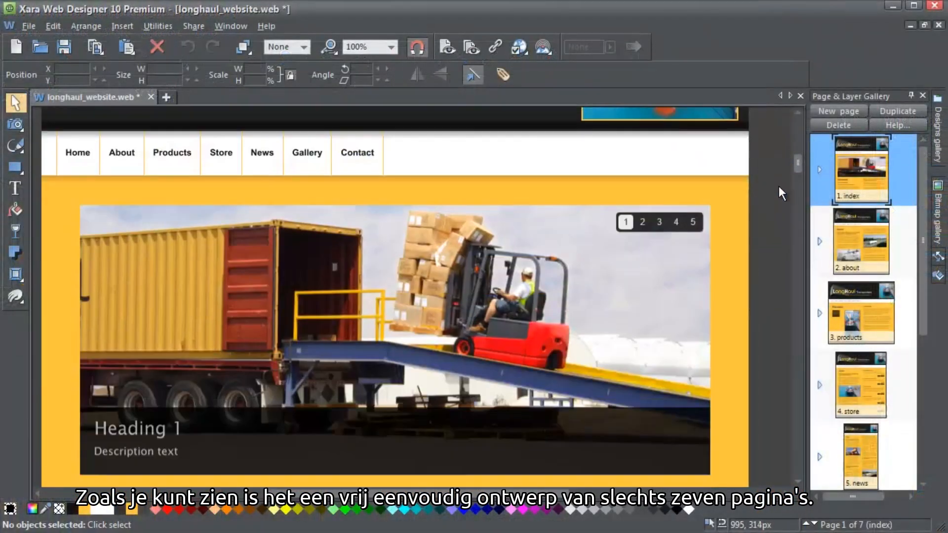
pyautogui.scroll(-10, 771, 185)
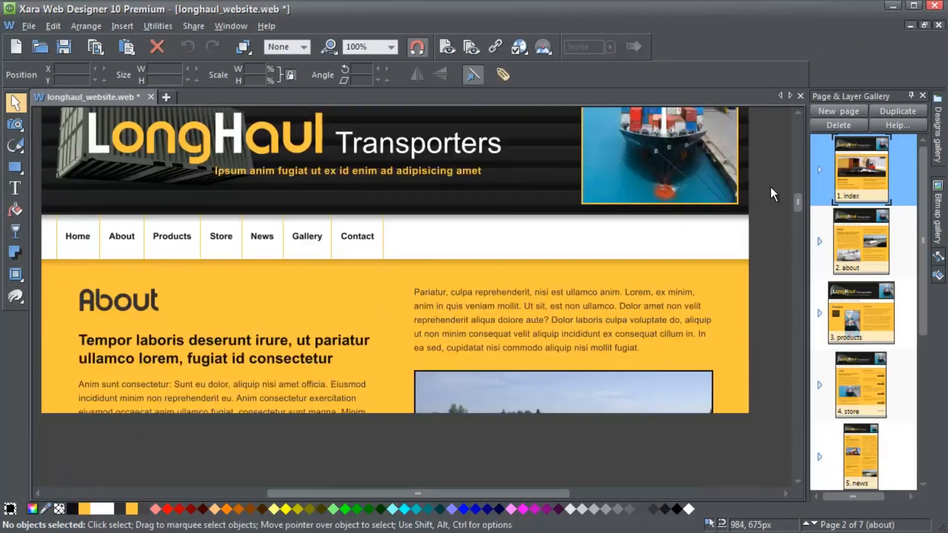
pyautogui.scroll(10, 771, 188)
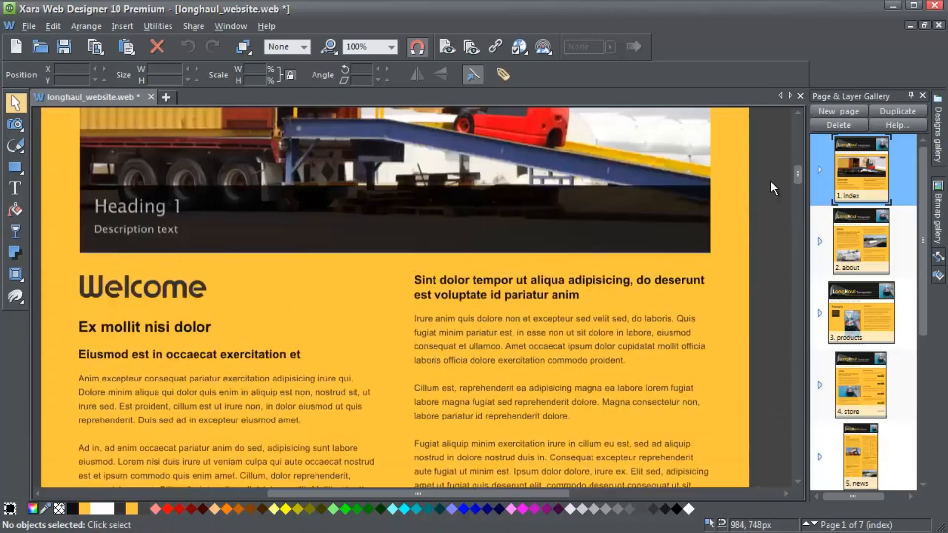
pyautogui.scroll(5, 770, 181)
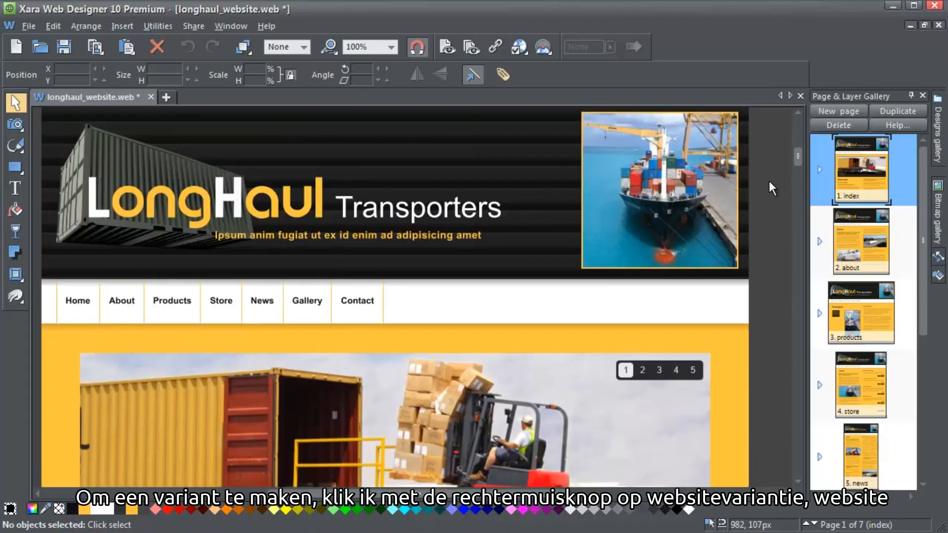
# - Create a website variant named Mobile with a page width of 480px
pyautogui.rightClick(246, 132)
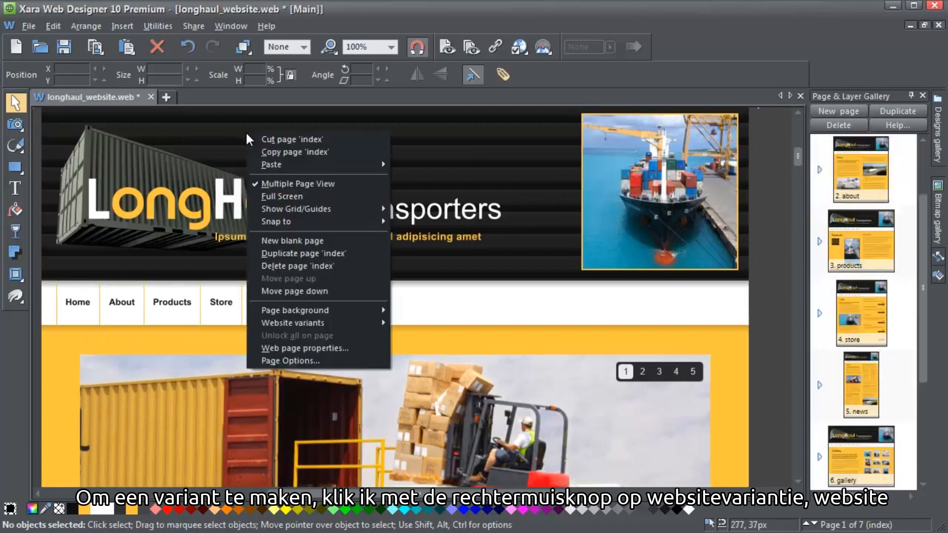
pyautogui.moveTo(323, 322)
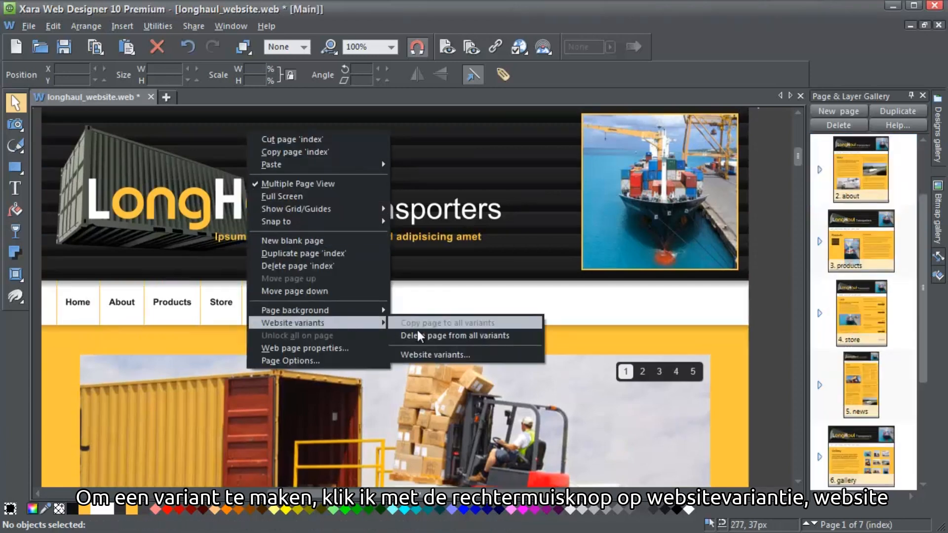
pyautogui.click(455, 355)
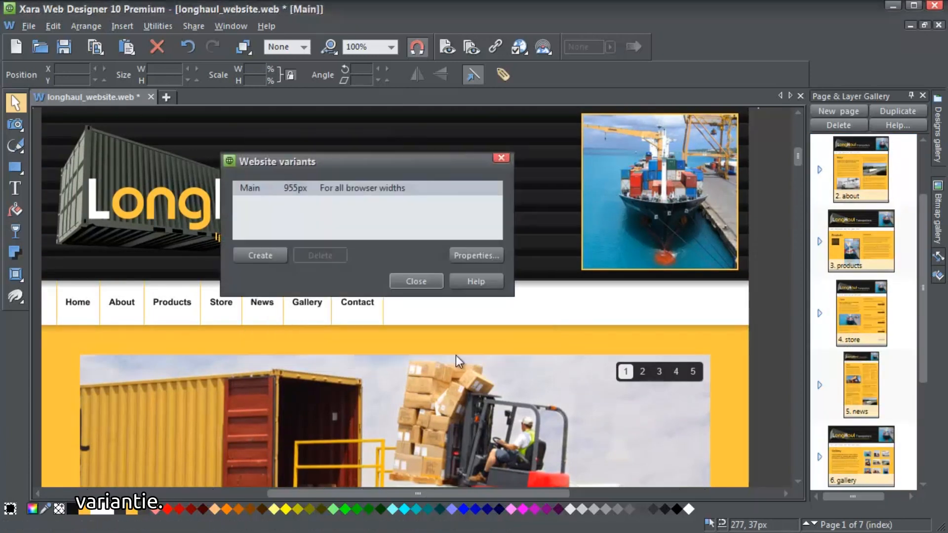
pyautogui.click(280, 257)
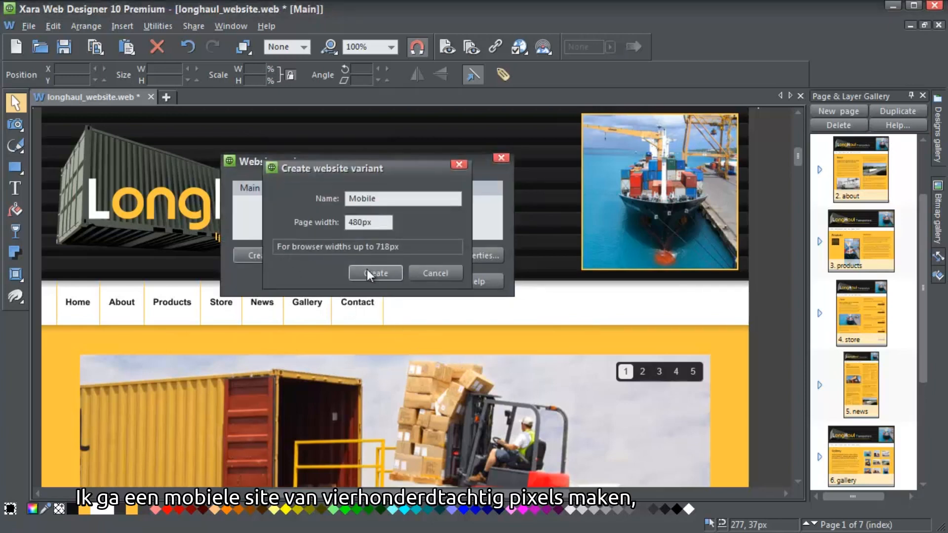
pyautogui.click(366, 268)
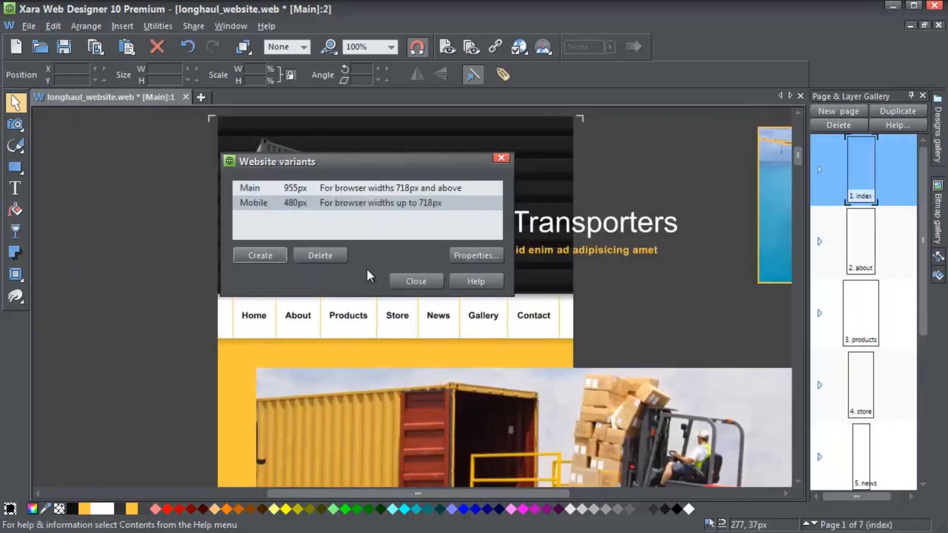
pyautogui.click(416, 281)
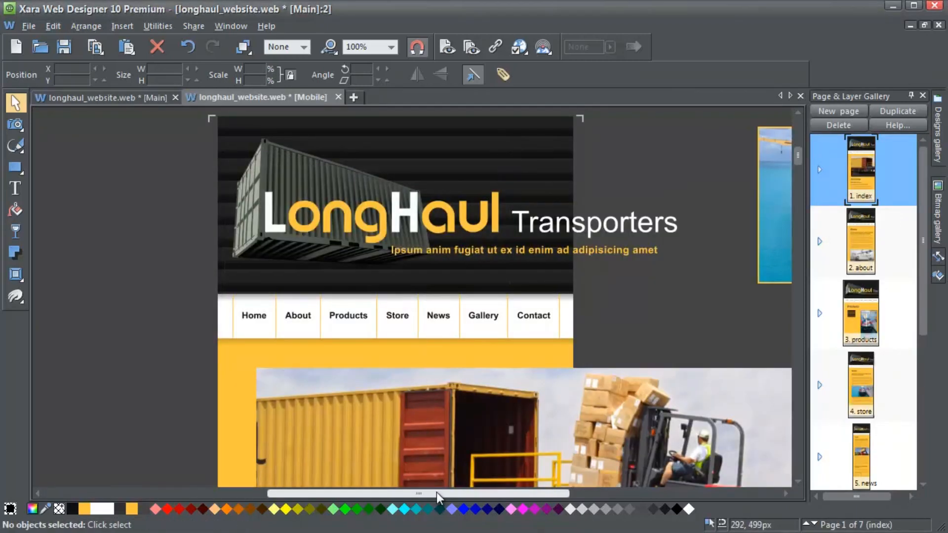
# - Scale the LongHaul Transporters header logo in the mobile variant to 65%, about 393 px wide, so it fits the page
pyautogui.hscroll(2, 437, 493)
pyautogui.moveTo(457, 493); pyautogui.dragTo(504, 473)
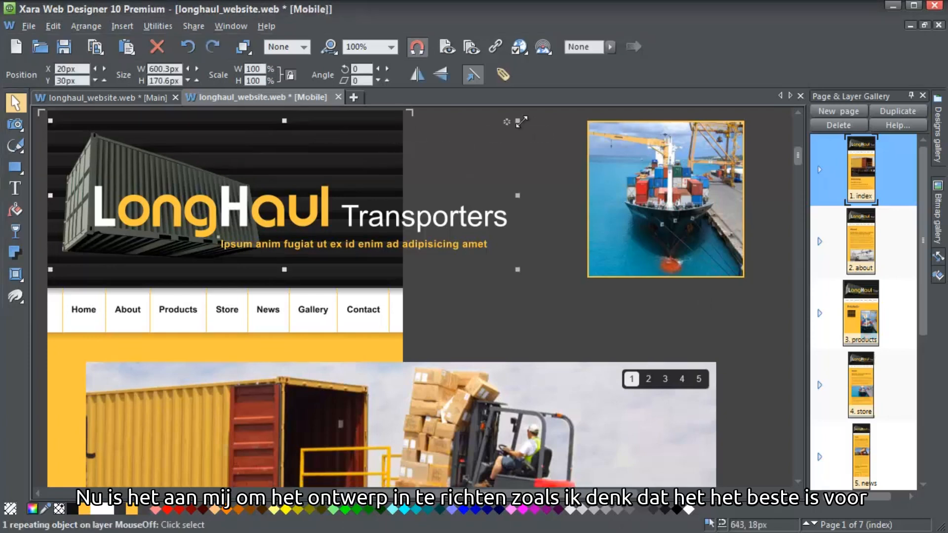
pyautogui.moveTo(518, 121); pyautogui.dragTo(365, 183)
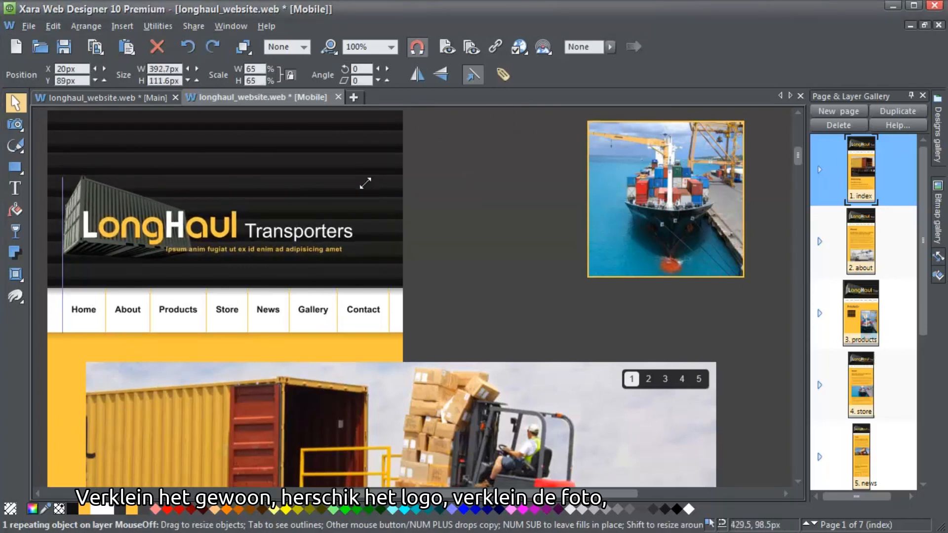
# - Shrink the header's ship photo to about 117 px square and place it above the logo at about X 337 px, Y 18 px
pyautogui.click(589, 195)
pyautogui.moveTo(755, 110); pyautogui.dragTo(686, 179)
pyautogui.moveTo(642, 221); pyautogui.dragTo(351, 156)
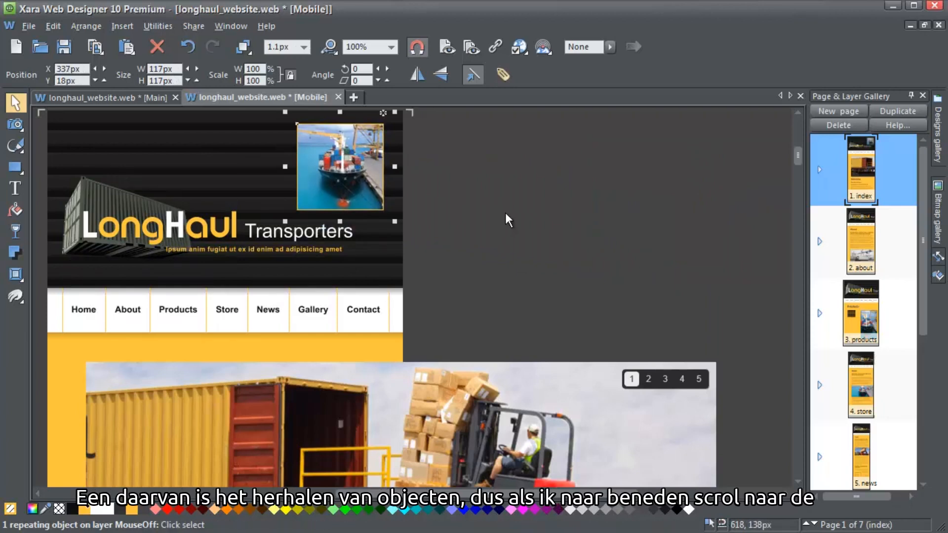
# - Shrink the index page footer to about 487 px wide and move the Made with Xara link onto the footer bar
pyautogui.scroll(-15, 506, 212)
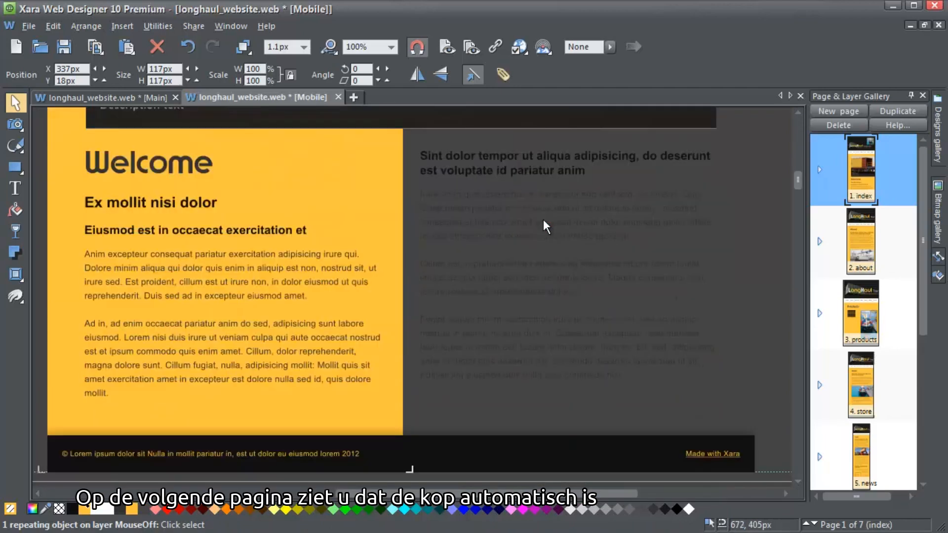
pyautogui.scroll(-4, 540, 220)
pyautogui.scroll(4, 541, 221)
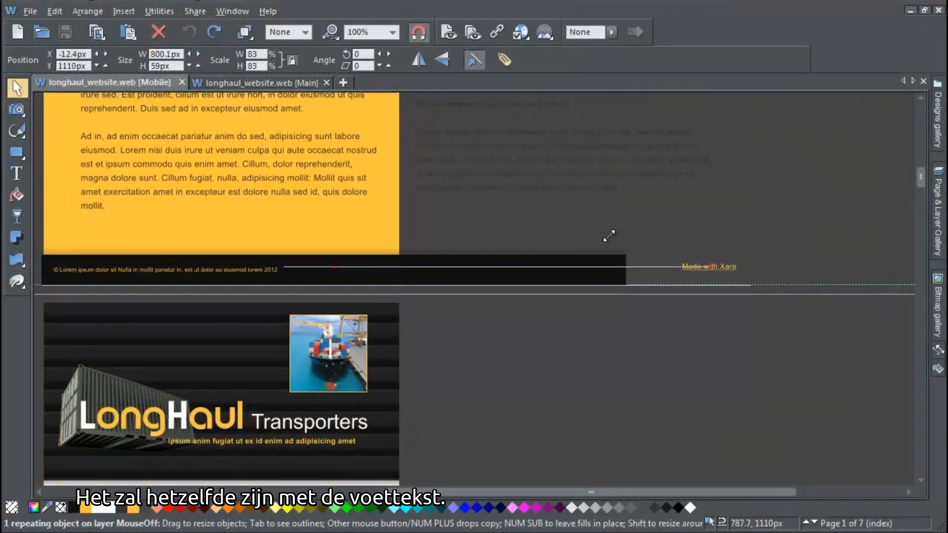
pyautogui.moveTo(609, 235); pyautogui.dragTo(466, 254)
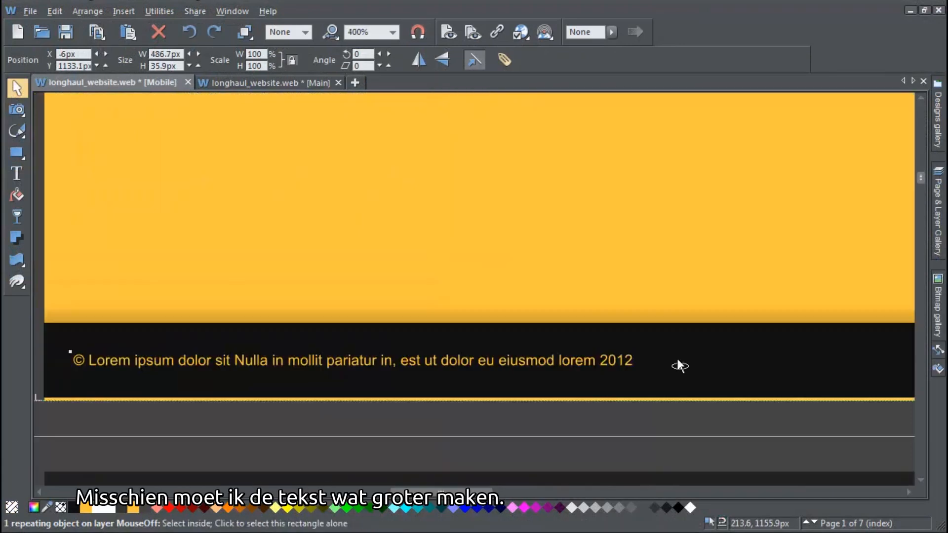
pyautogui.keyDown('ctrl'); pyautogui.click(678, 364); pyautogui.keyUp('ctrl')
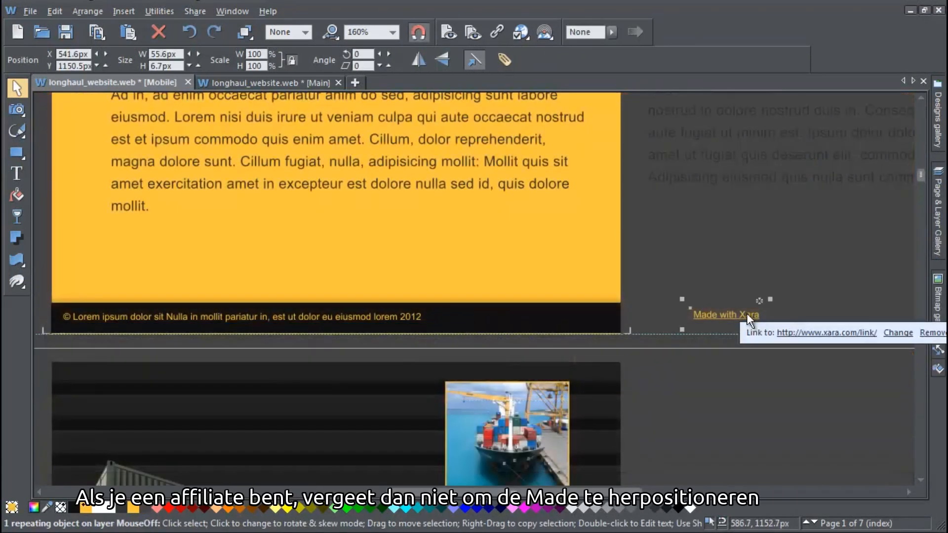
pyautogui.moveTo(745, 315); pyautogui.dragTo(593, 319)
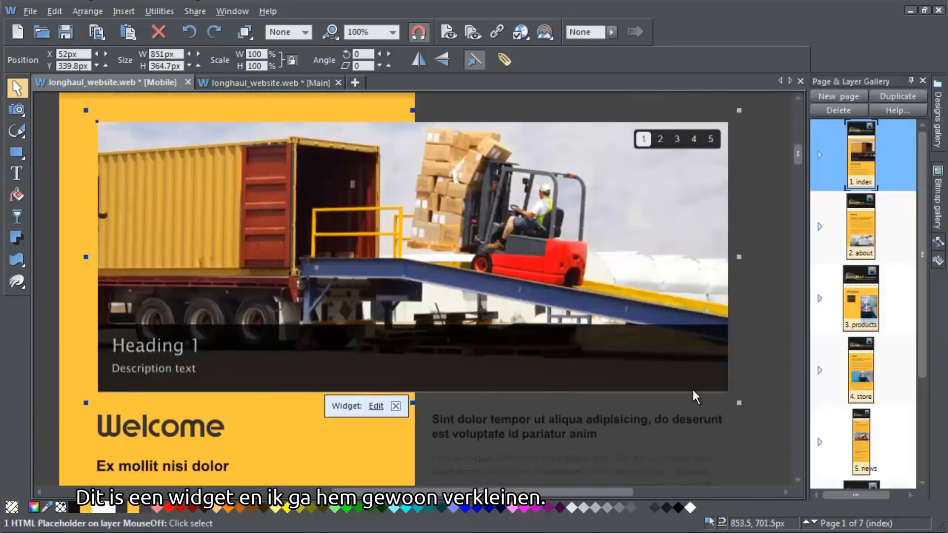
# - Scale the index page's slideshow widget down to 45%, about 384 by 165 px, to fit the mobile page
pyautogui.moveTo(738, 402); pyautogui.dragTo(305, 254)
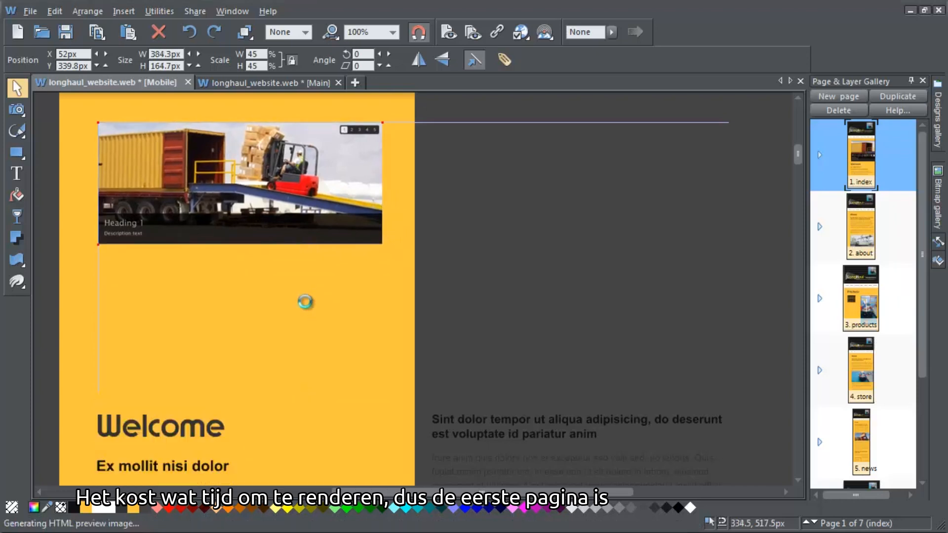
pyautogui.scroll(-5, 667, 290)
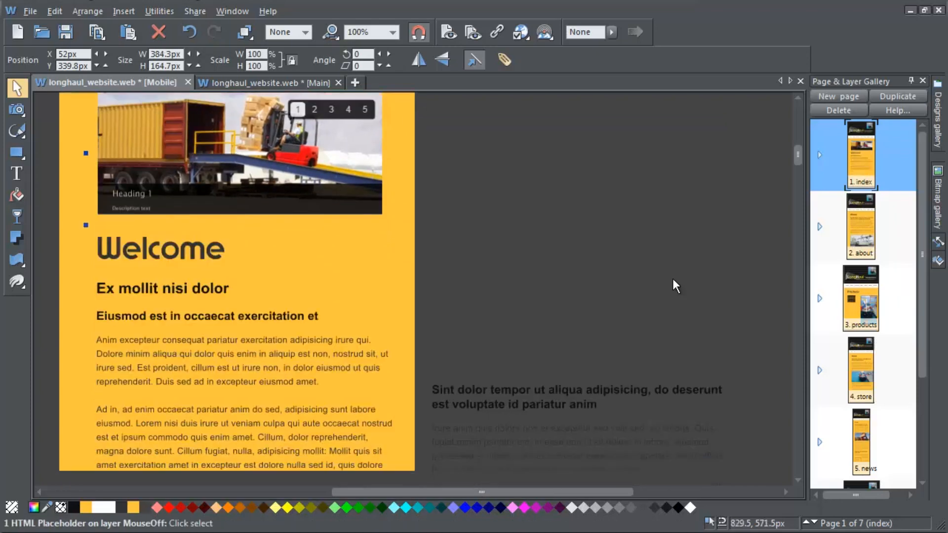
# - Move the index page's second text column beneath the first, at about X 50 px, Y 896 px
pyautogui.moveTo(560, 254); pyautogui.dragTo(230, 362)
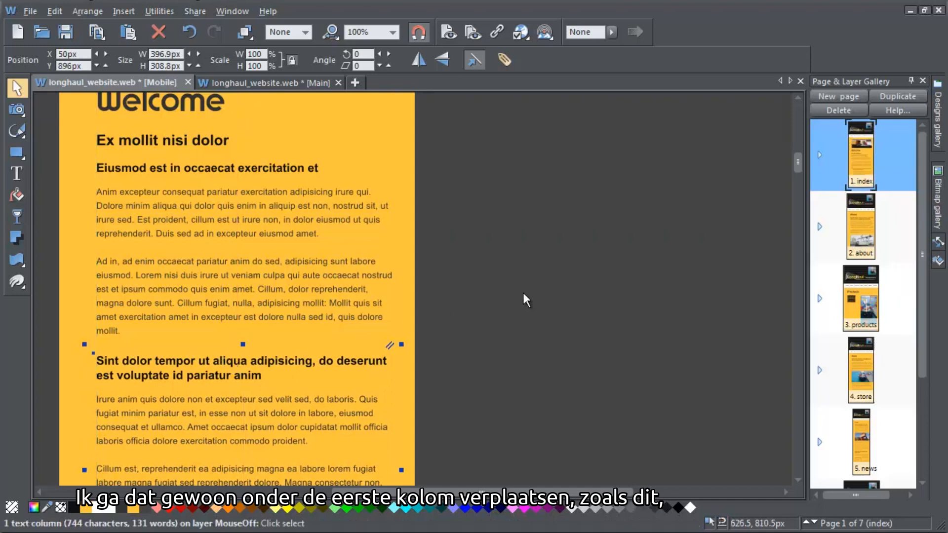
pyautogui.scroll(-5, 523, 292)
pyautogui.scroll(-2, 522, 293)
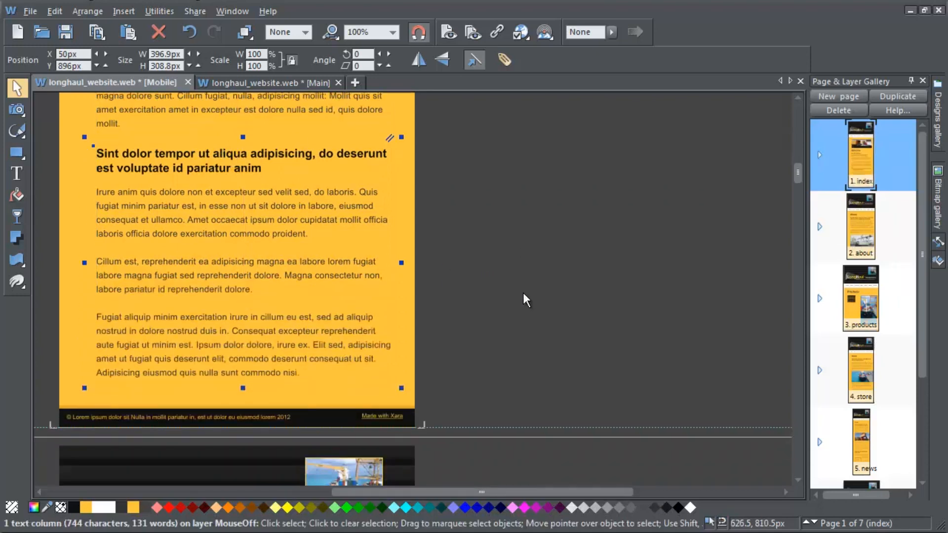
pyautogui.scroll(-1, 523, 292)
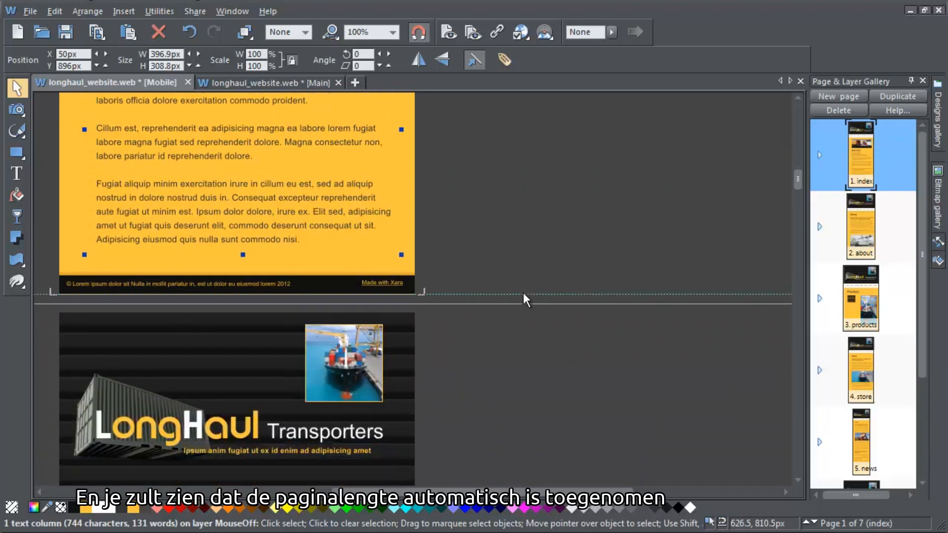
pyautogui.scroll(-2, 522, 292)
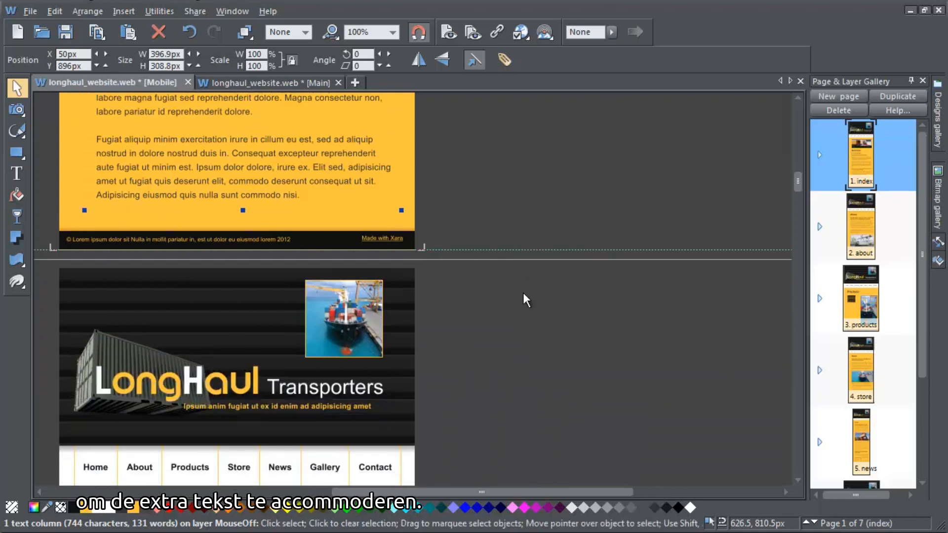
# - Move the about page's second column with its truck photo beneath the first column, at about X 50 px, Y 1037 px
pyautogui.scroll(-4, 522, 292)
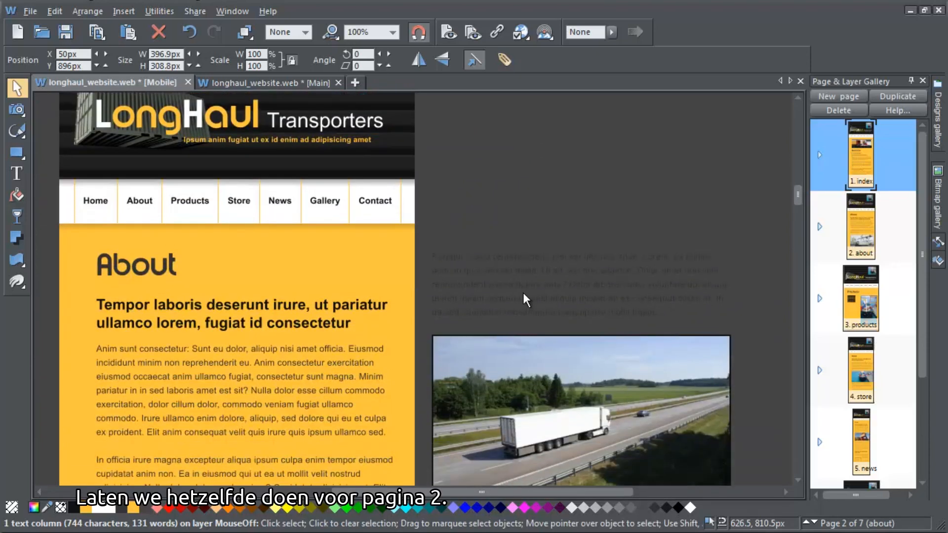
pyautogui.click(526, 273)
pyautogui.moveTo(526, 273); pyautogui.dragTo(190, 397)
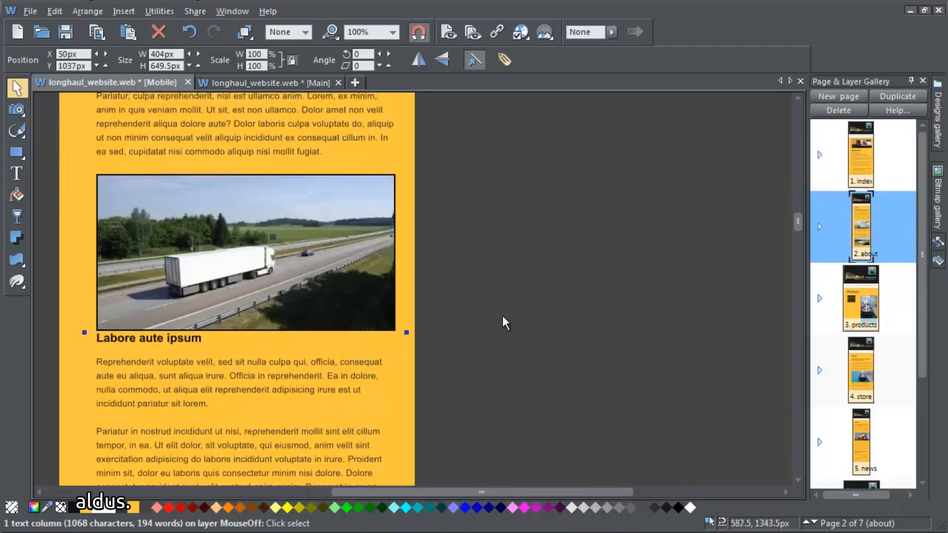
pyautogui.scroll(-4, 510, 311)
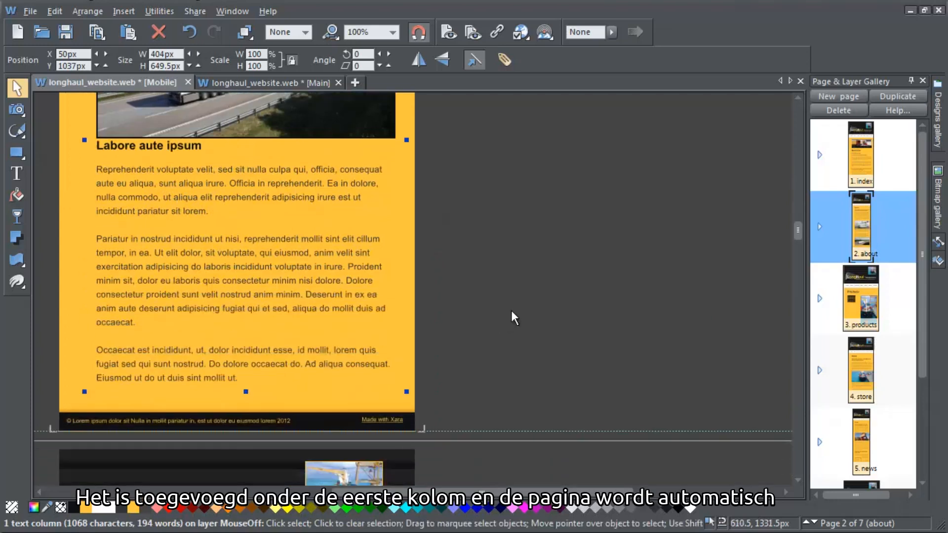
pyautogui.scroll(-2, 510, 311)
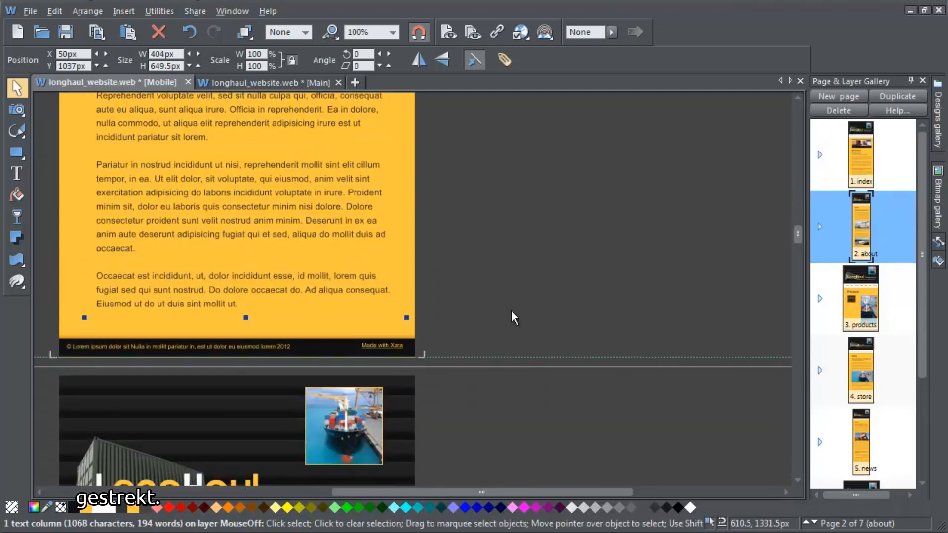
pyautogui.scroll(-4, 512, 311)
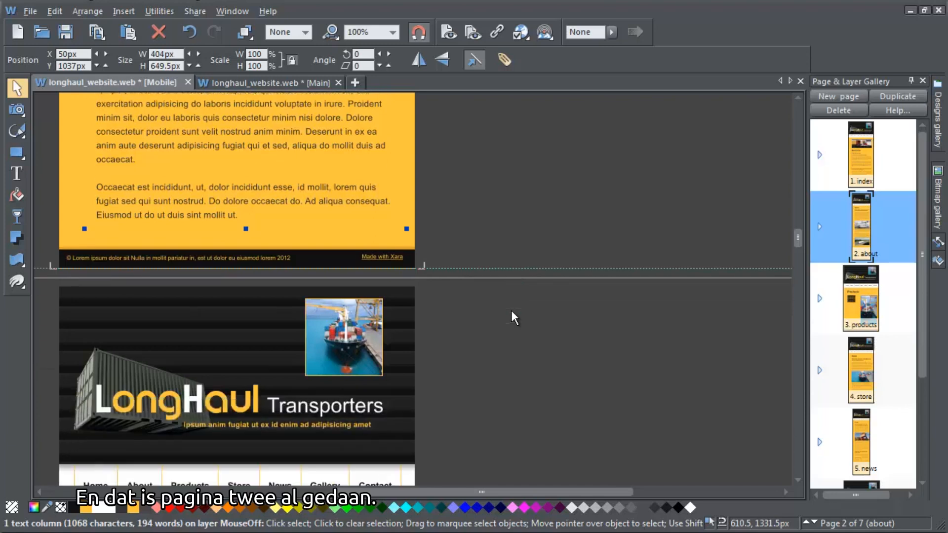
# - Move the products page's Introduction panel below the pop-up layer buttons and photo, at about X 20 px, Y 831 px
pyautogui.scroll(-5, 511, 316)
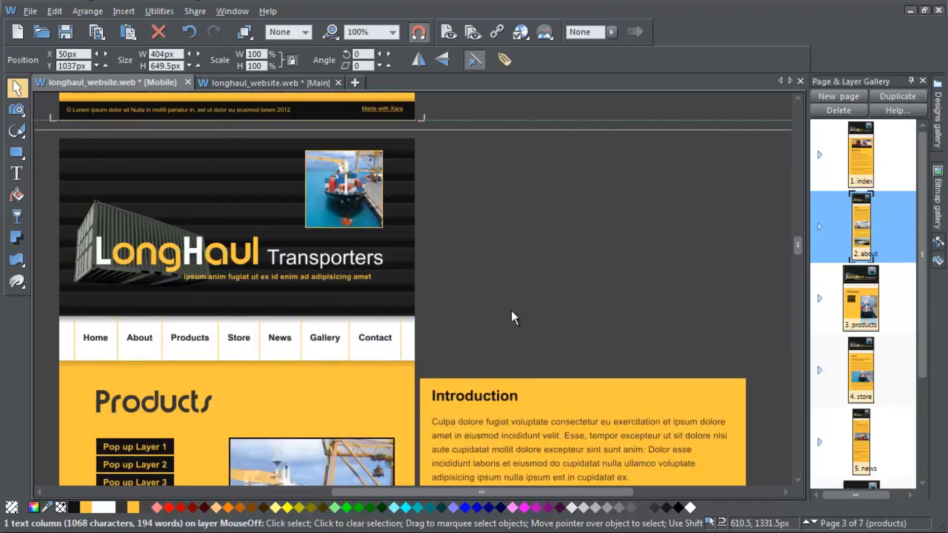
pyautogui.moveTo(508, 317); pyautogui.dragTo(212, 418)
pyautogui.moveTo(129, 445); pyautogui.dragTo(132, 447)
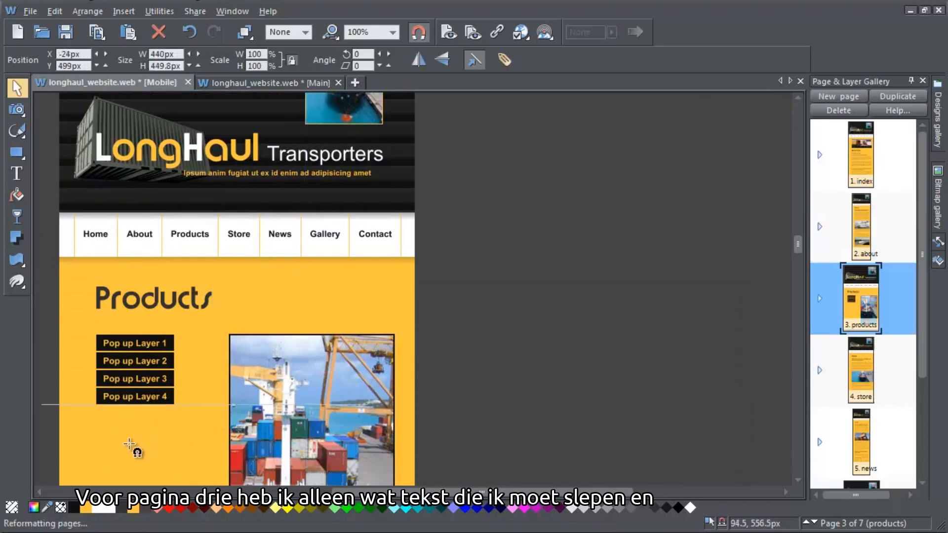
pyautogui.moveTo(239, 238); pyautogui.dragTo(259, 239)
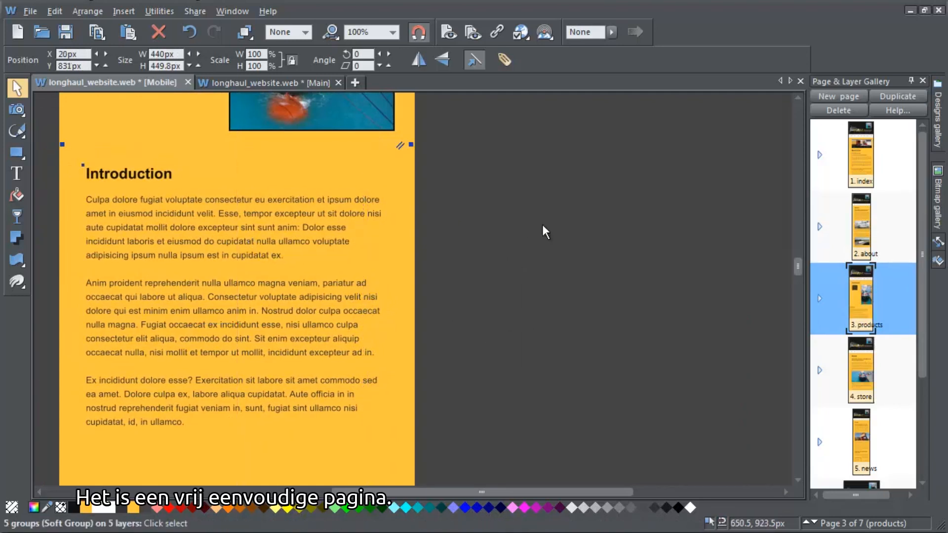
pyautogui.scroll(-6, 542, 225)
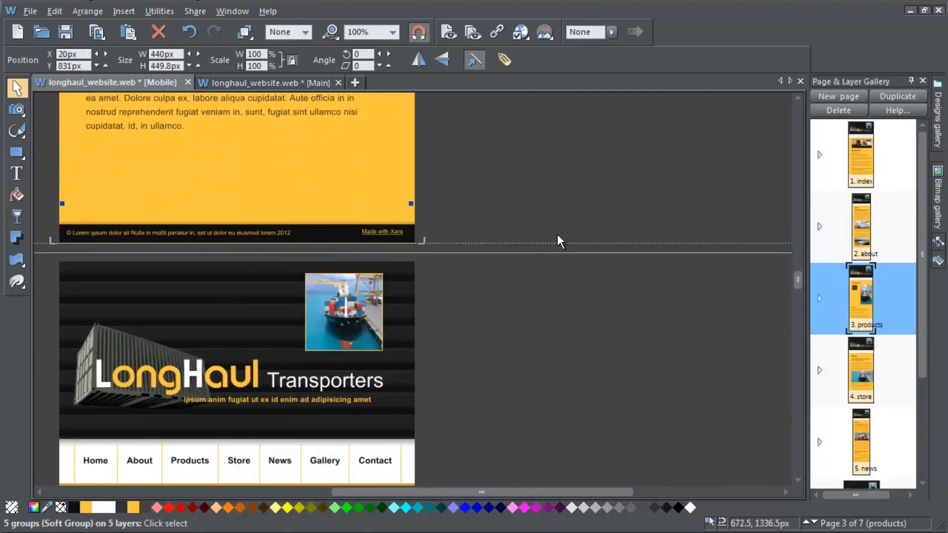
# - Move the store page's product column with its View and Buy Now buttons beneath the first column, at about X 44 px, Y 1094 px
pyautogui.scroll(-5, 557, 234)
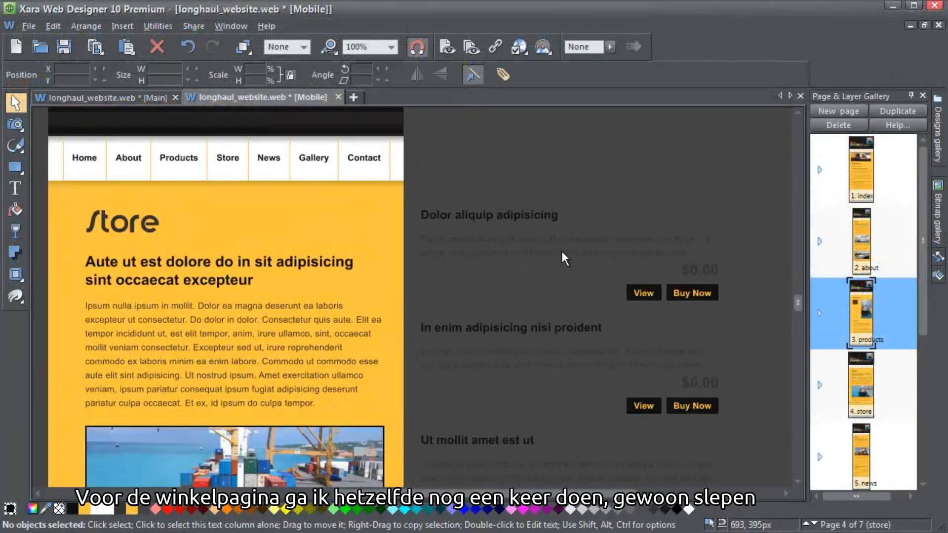
pyautogui.click(559, 246)
pyautogui.moveTo(555, 238); pyautogui.dragTo(217, 358)
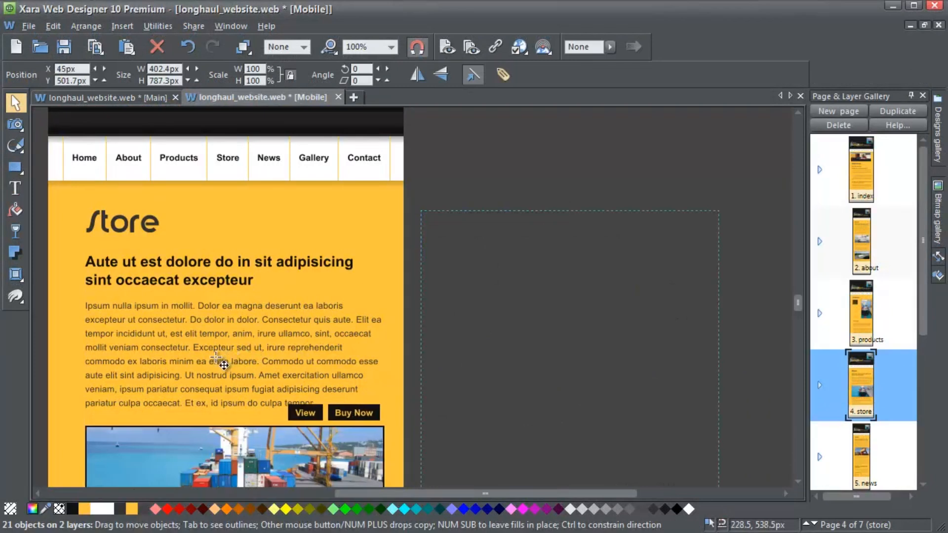
pyautogui.moveTo(216, 356); pyautogui.dragTo(217, 358)
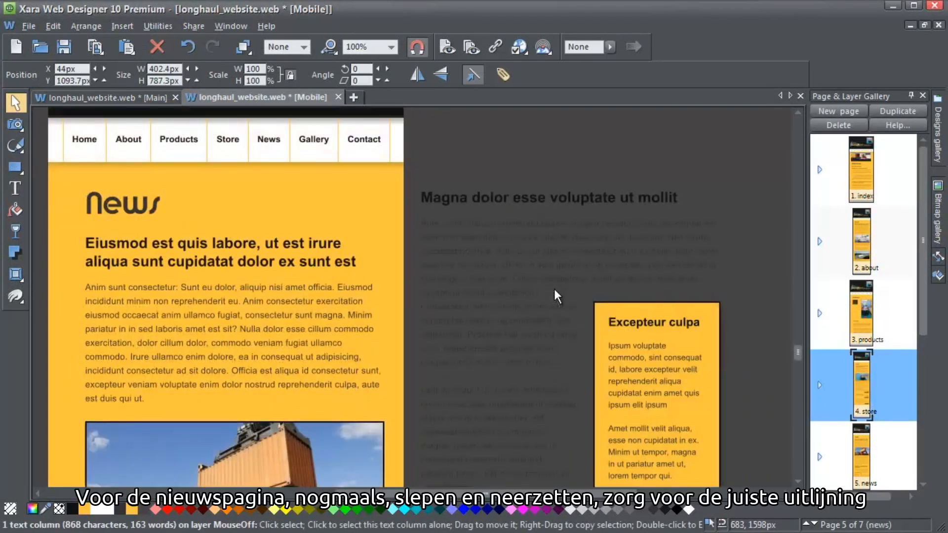
# - Move the news page's off-page text column beneath the first column, at about X 27 px, Y 1727 px
pyautogui.scroll(-1, 553, 288)
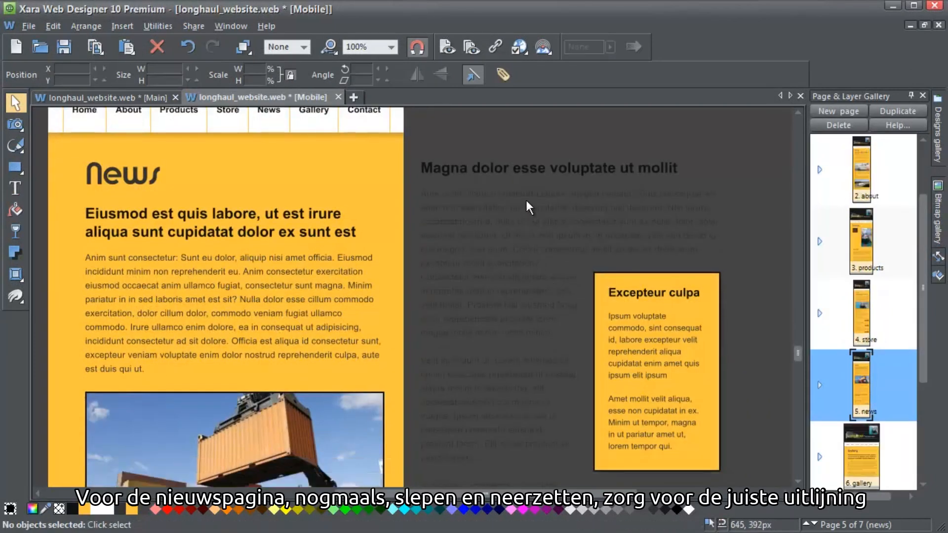
pyautogui.moveTo(534, 195); pyautogui.dragTo(431, 291)
pyautogui.moveTo(204, 408); pyautogui.dragTo(182, 442)
pyautogui.scroll(-5, 557, 336)
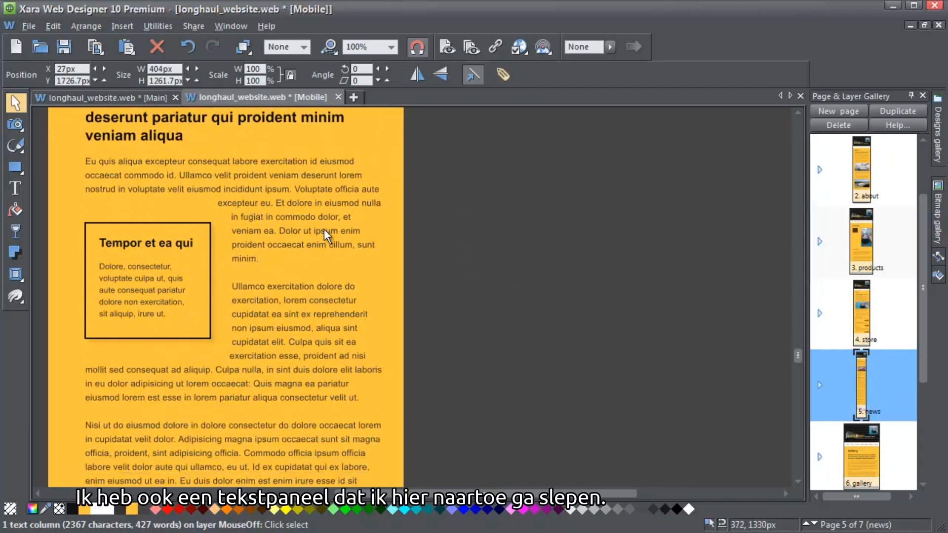
# - Place the Excepteur culpa text panel within the first news column at about X 274 px, Y 496 px
pyautogui.scroll(5, 324, 229)
pyautogui.hotkey('ctrl', 'z')
pyautogui.click(651, 294)
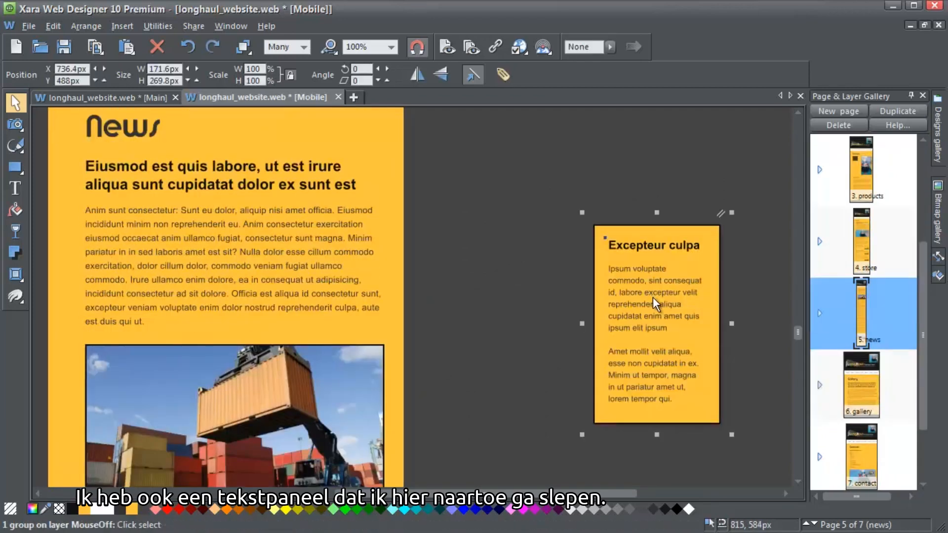
pyautogui.moveTo(656, 296); pyautogui.dragTo(315, 302)
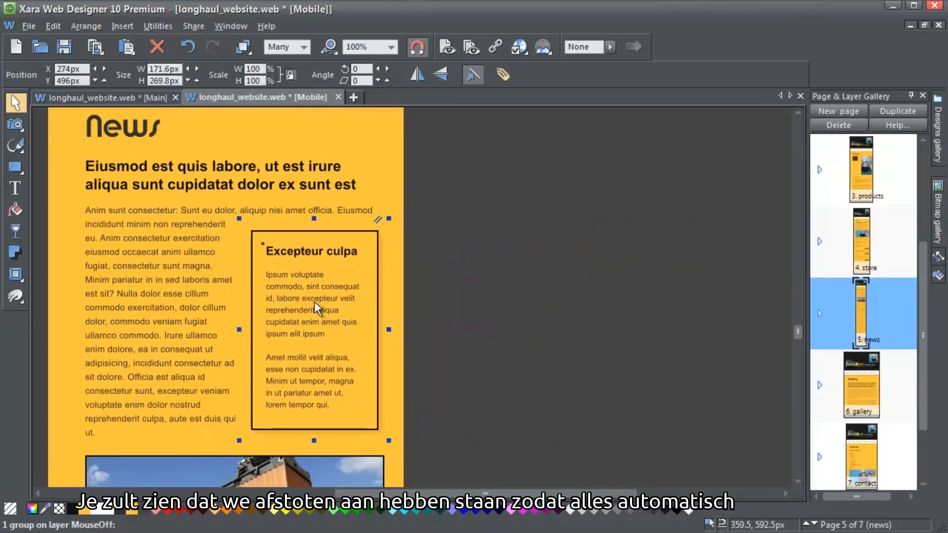
pyautogui.click(491, 307)
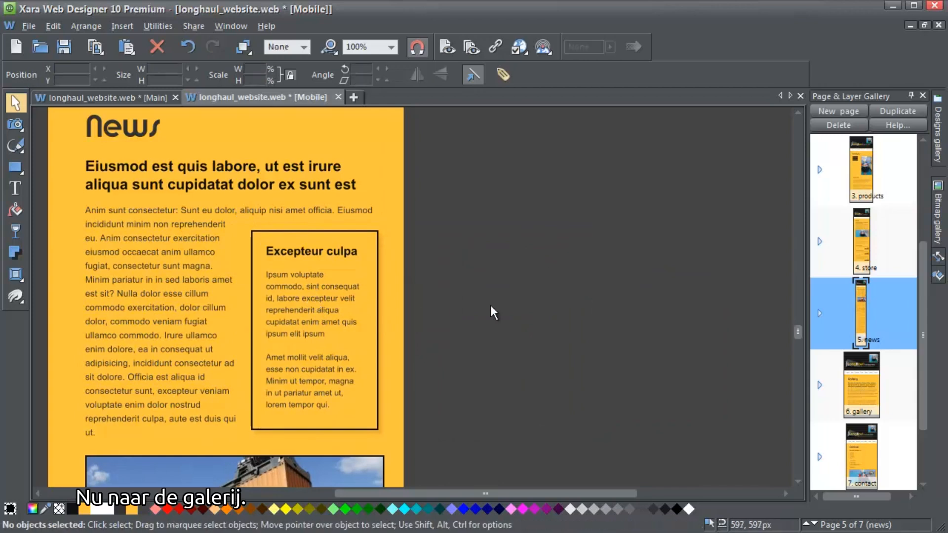
# - Move the gallery page's photo grid onto the page beneath the text and align it within the page width
pyautogui.scroll(-15, 578, 311)
pyautogui.scroll(-10, 577, 311)
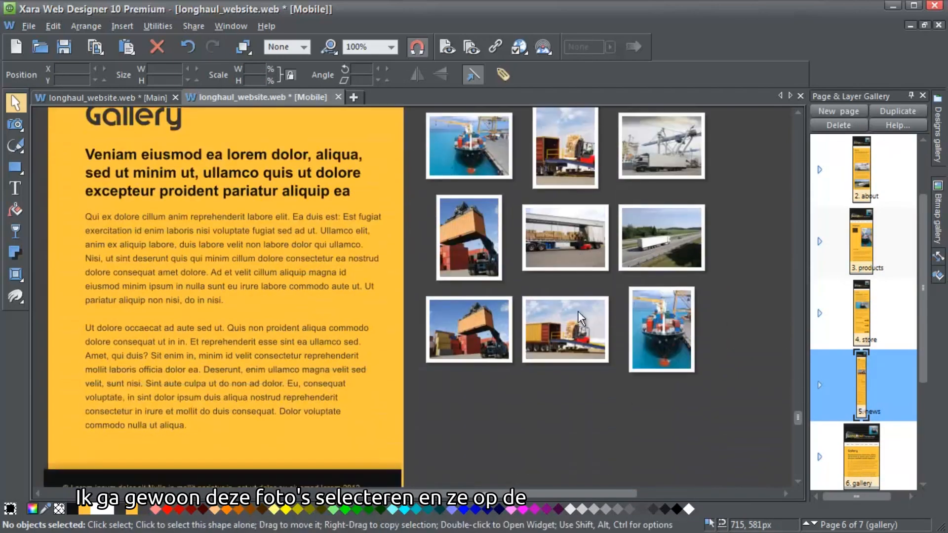
pyautogui.scroll(3, 578, 311)
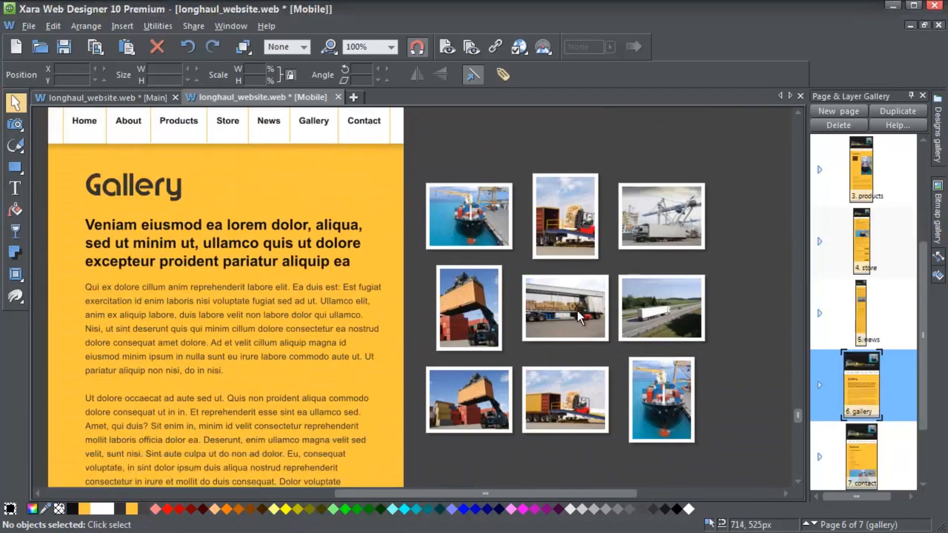
pyautogui.click(577, 310)
pyautogui.moveTo(576, 309); pyautogui.dragTo(415, 371)
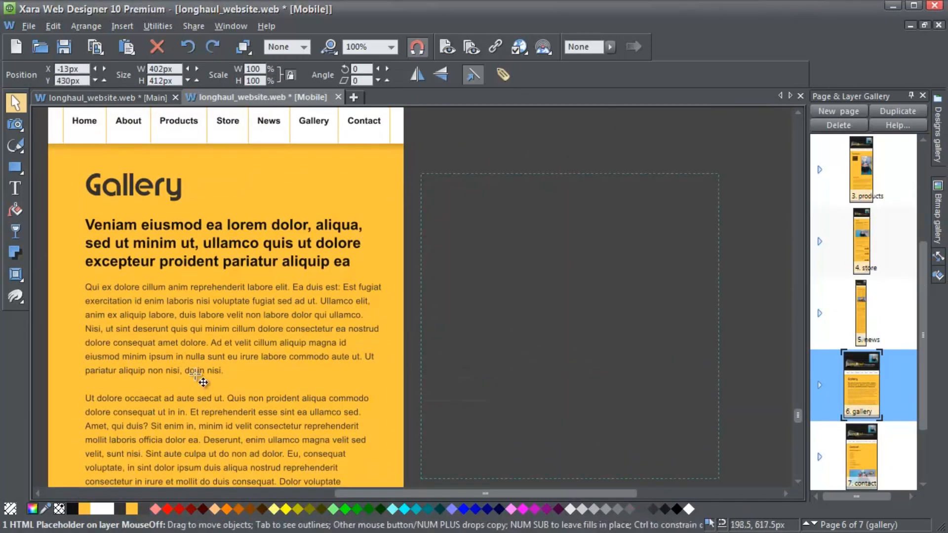
pyautogui.moveTo(195, 374); pyautogui.dragTo(198, 365)
pyautogui.moveTo(184, 301); pyautogui.dragTo(210, 290)
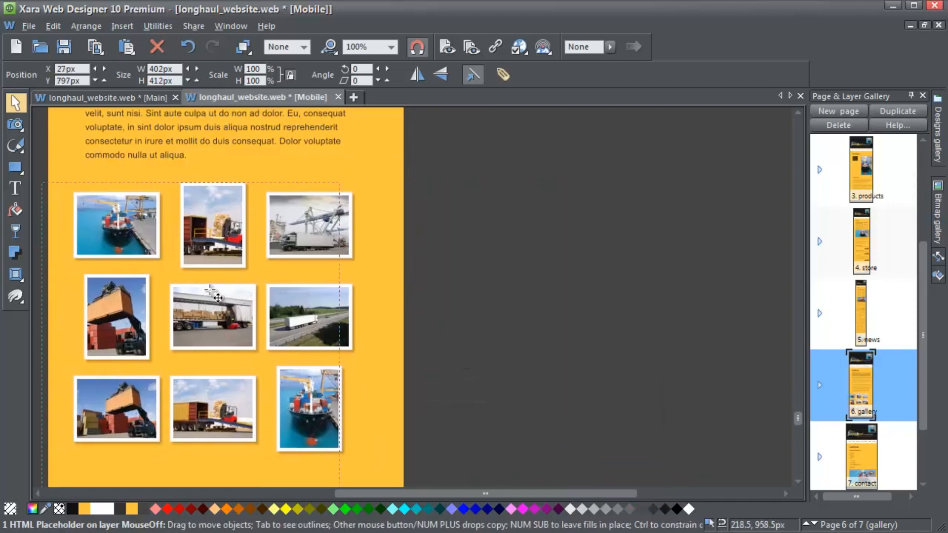
pyautogui.click(447, 288)
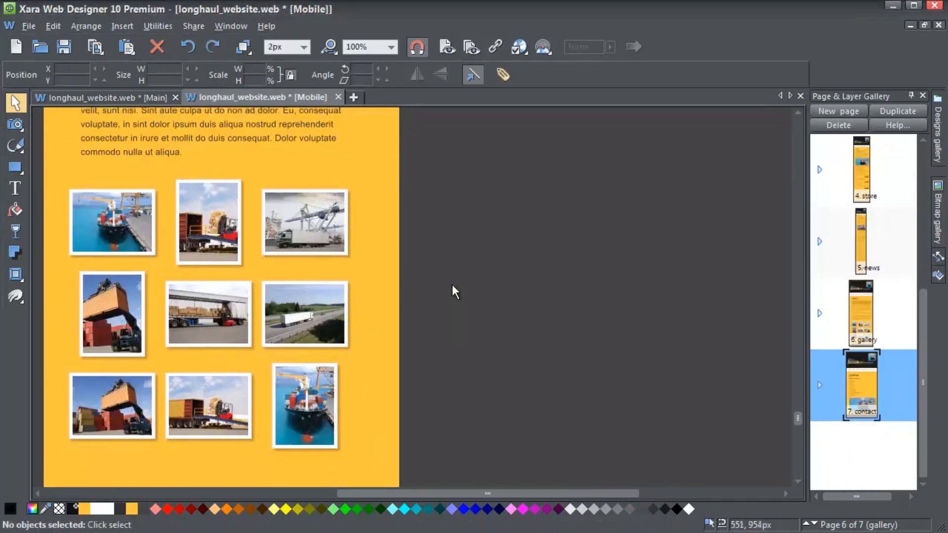
# - Try placing the contact page's Directions text column beneath the contact details and undo the move
pyautogui.scroll(-10, 452, 285)
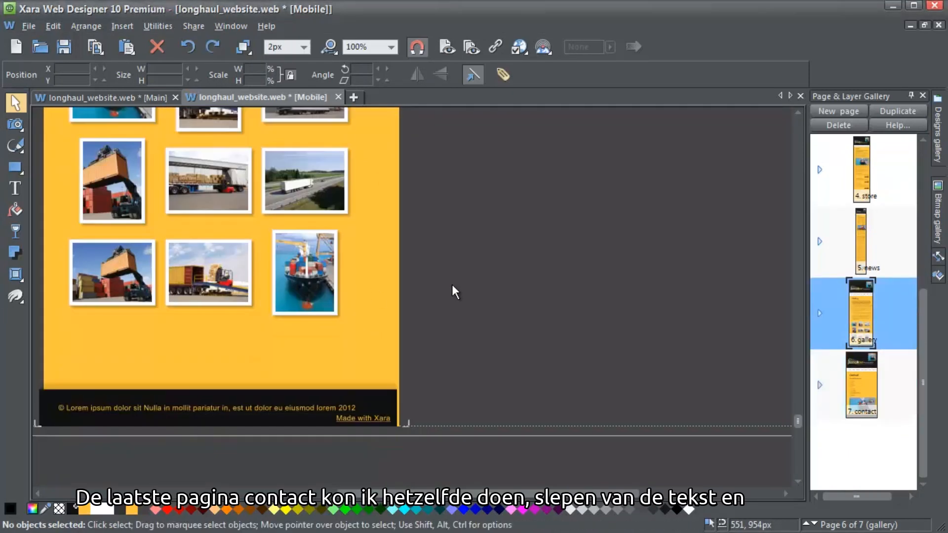
pyautogui.scroll(-3, 451, 285)
pyautogui.scroll(2, 455, 274)
pyautogui.moveTo(458, 155); pyautogui.dragTo(119, 273)
pyautogui.scroll(-4, 251, 336)
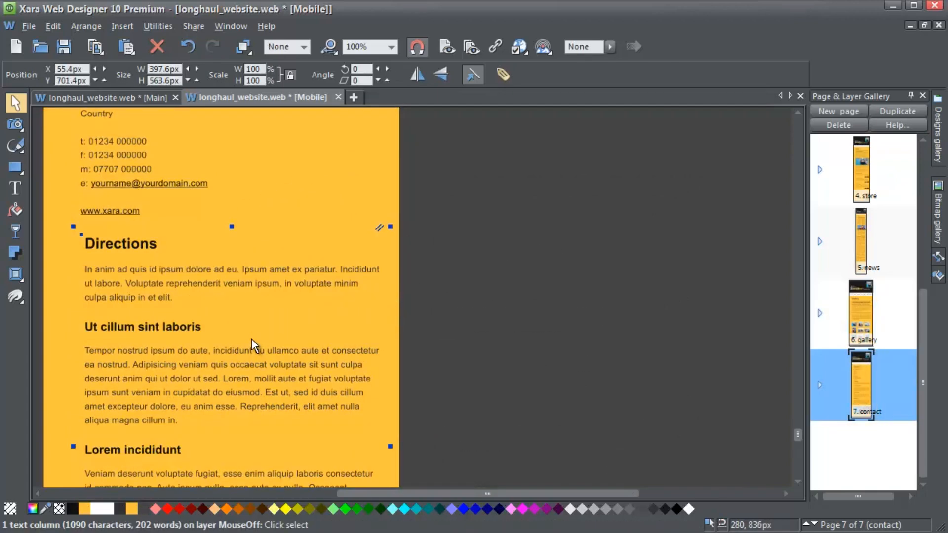
pyautogui.scroll(5, 250, 333)
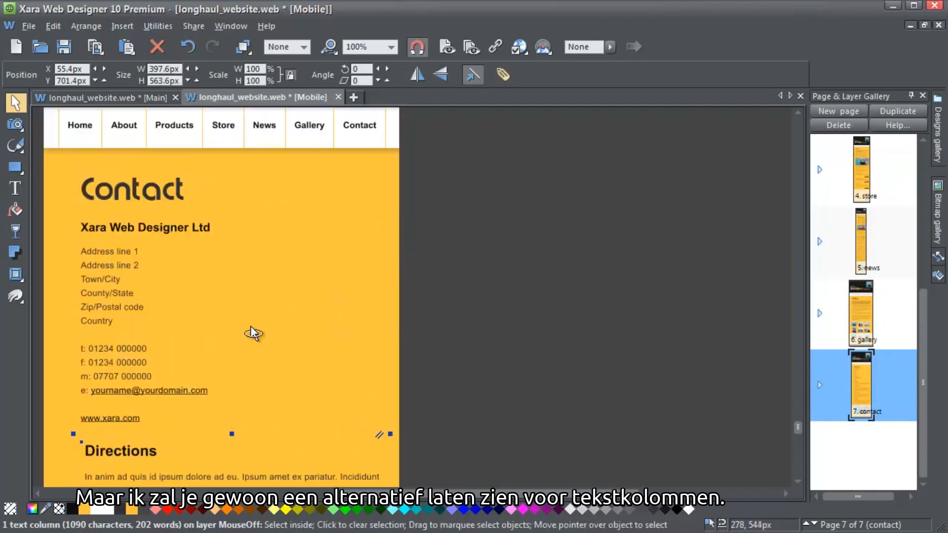
pyautogui.hotkey('ctrl', 'z')
# - Move the Directions text column beside the contact details and narrow it with the Text tool to fit inside the page
pyautogui.moveTo(467, 182); pyautogui.dragTo(264, 190)
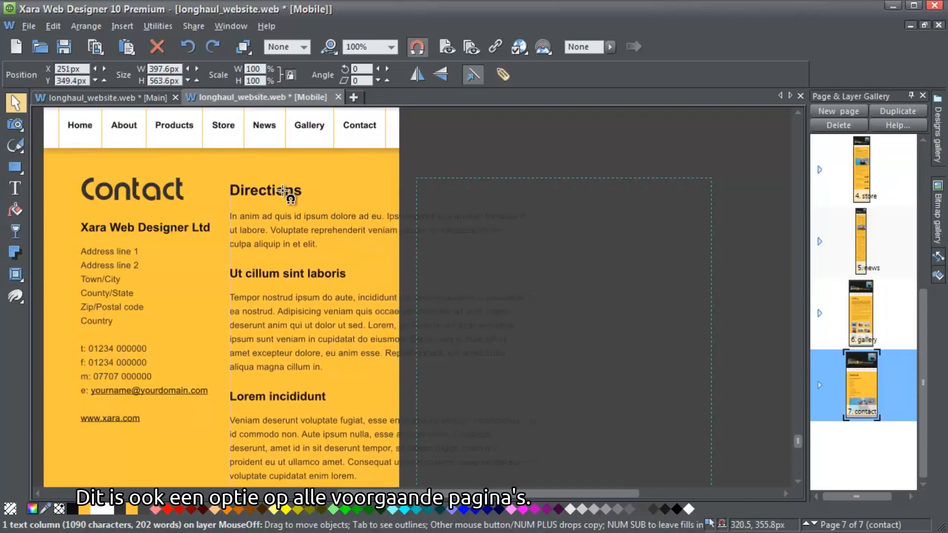
pyautogui.click(21, 192)
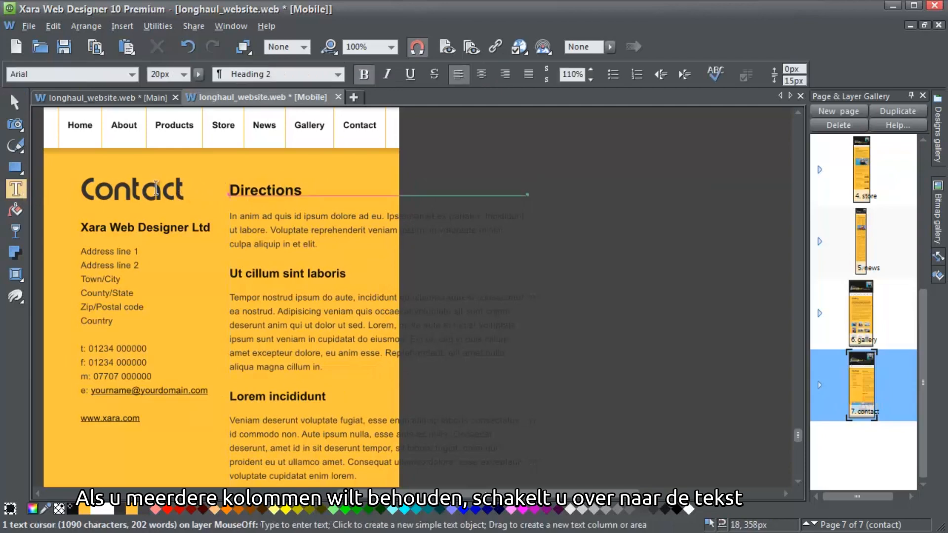
pyautogui.moveTo(528, 196); pyautogui.dragTo(388, 214)
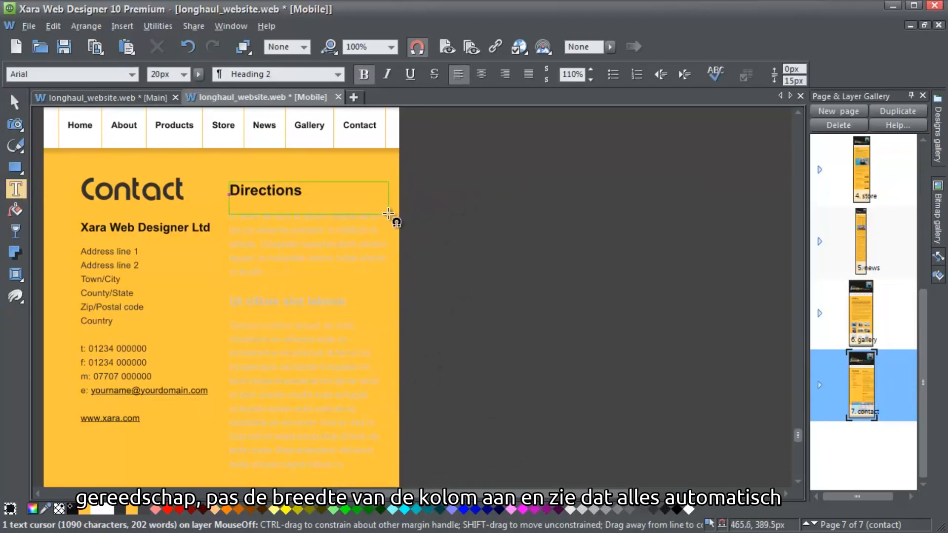
pyautogui.moveTo(402, 213); pyautogui.dragTo(369, 211)
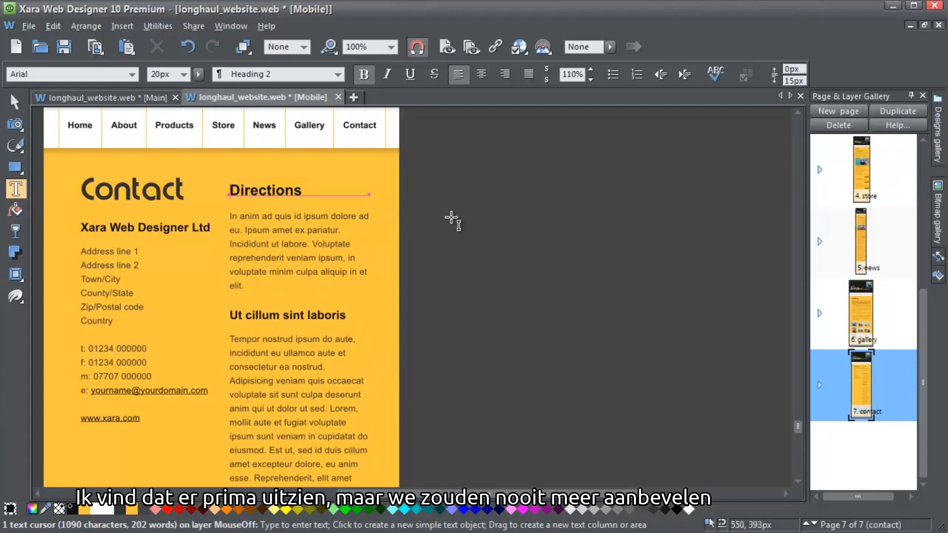
pyautogui.scroll(-5, 451, 219)
pyautogui.scroll(-2, 448, 221)
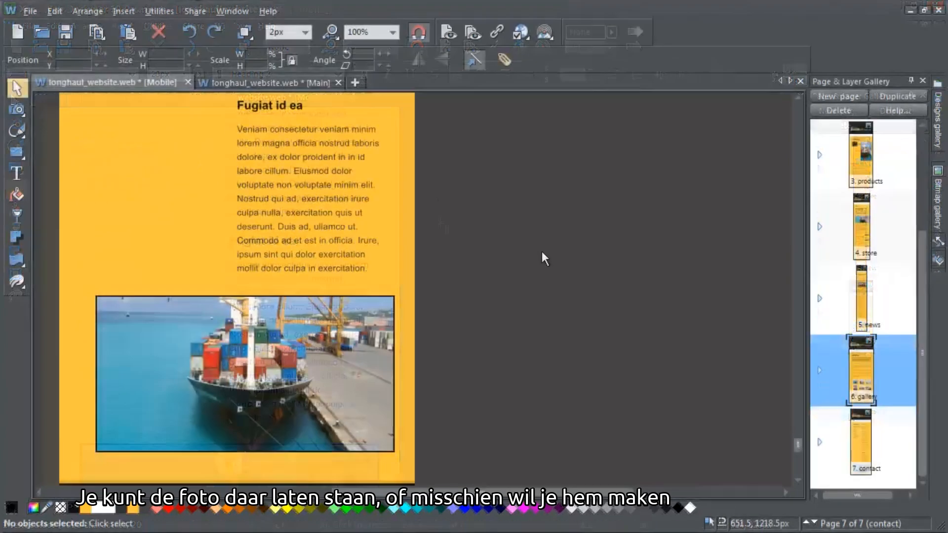
pyautogui.scroll(-1, 541, 250)
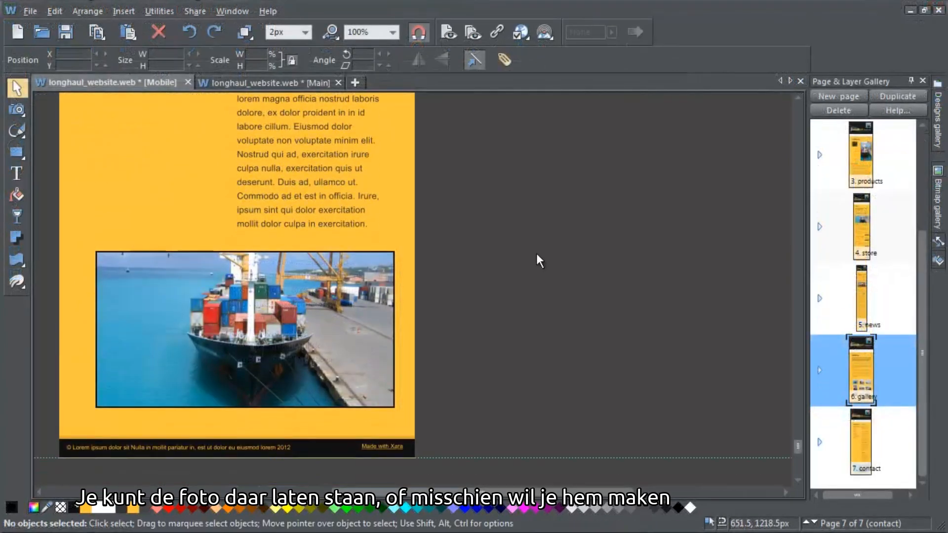
# - Shrink the contact page's ship photo to about 167 × 88 px and place it beneath the contact details at about X 42, Y 709 px
pyautogui.click(270, 290)
pyautogui.moveTo(399, 422); pyautogui.dragTo(227, 302)
pyautogui.moveTo(173, 289); pyautogui.dragTo(169, 166)
pyautogui.scroll(5, 398, 222)
pyautogui.moveTo(166, 423); pyautogui.dragTo(166, 192)
pyautogui.scroll(5, 460, 257)
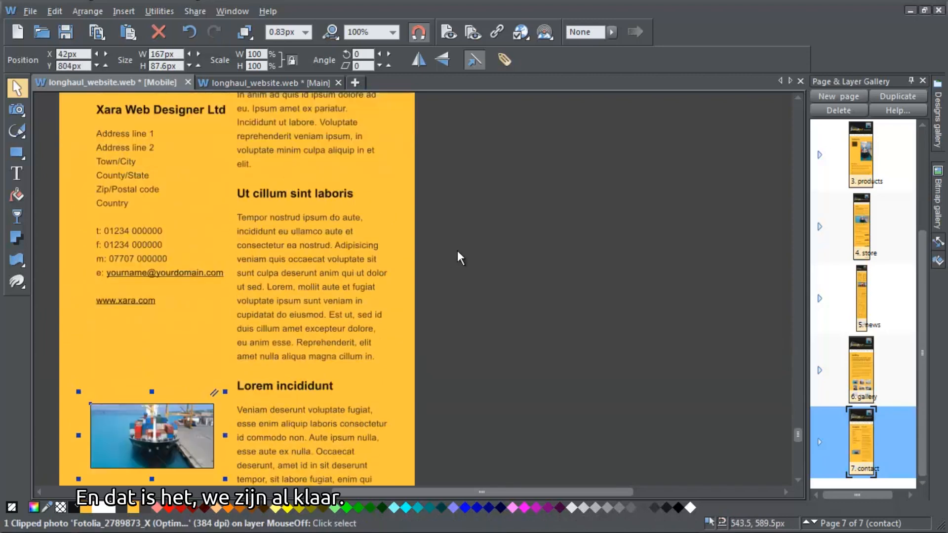
pyautogui.moveTo(140, 437); pyautogui.dragTo(167, 367)
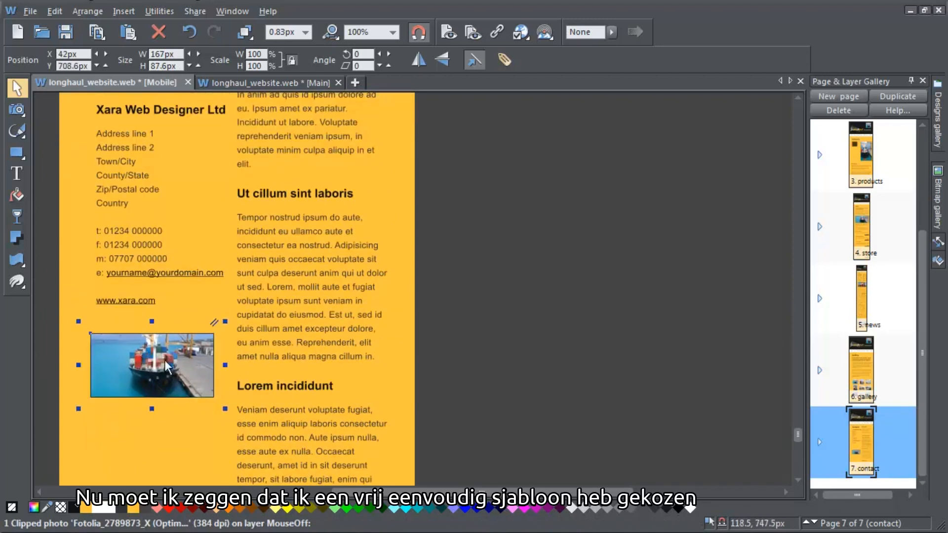
pyautogui.click(561, 340)
pyautogui.scroll(10, 562, 341)
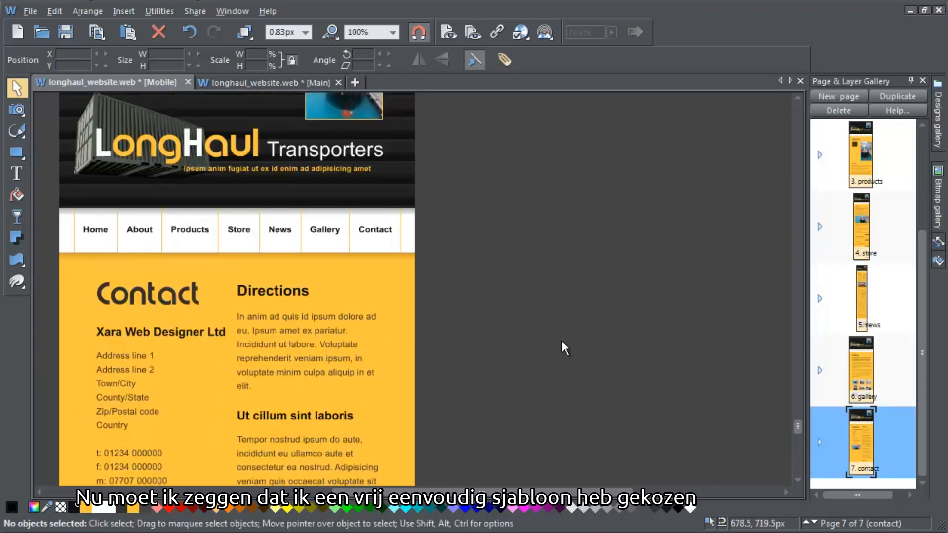
pyautogui.scroll(7, 562, 341)
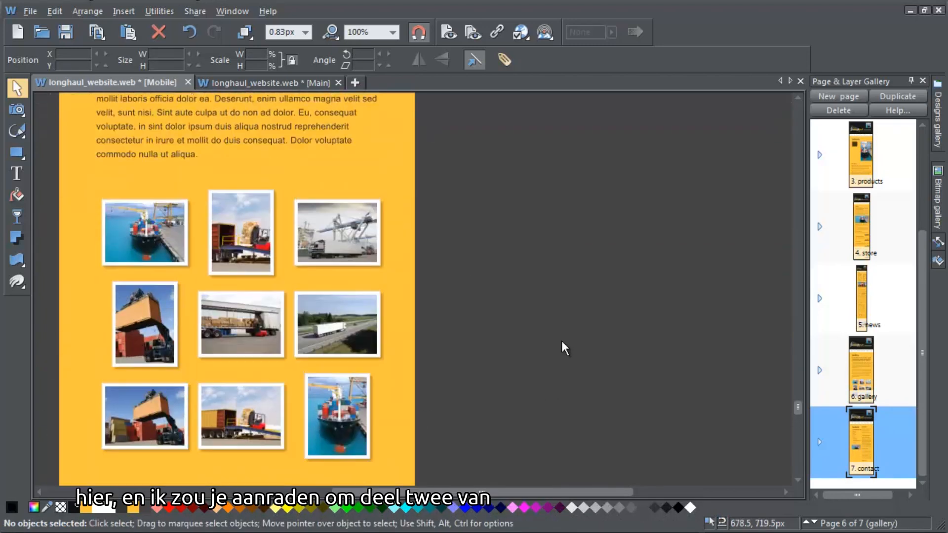
pyautogui.scroll(8, 562, 342)
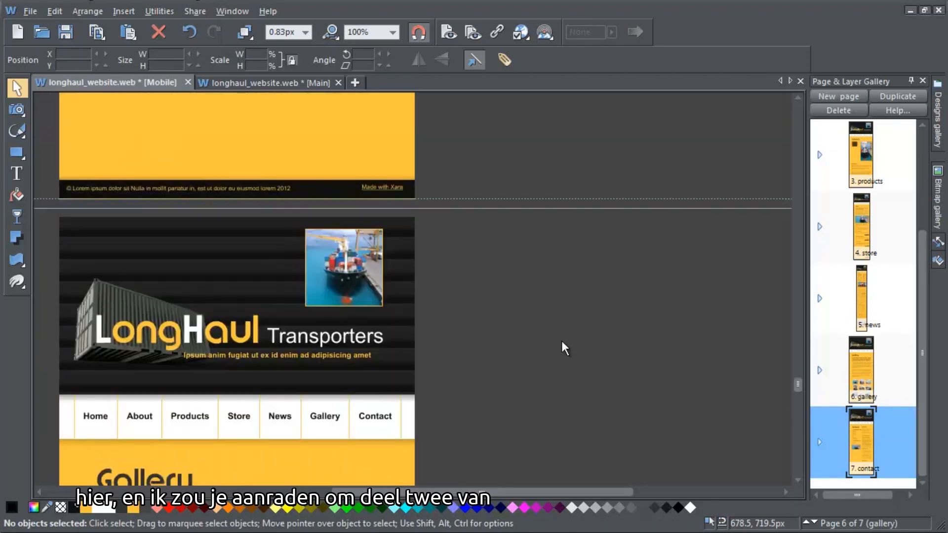
pyautogui.scroll(8, 561, 342)
pyautogui.scroll(5, 561, 341)
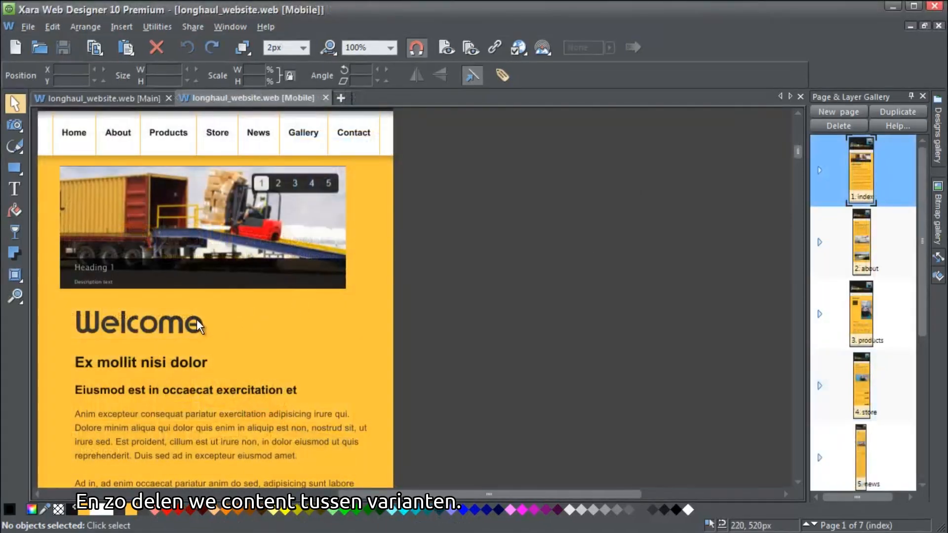
# - Replace the Welcome heading on the mobile index page with "About Us" and check the heading in the Main variant
pyautogui.click(191, 322)
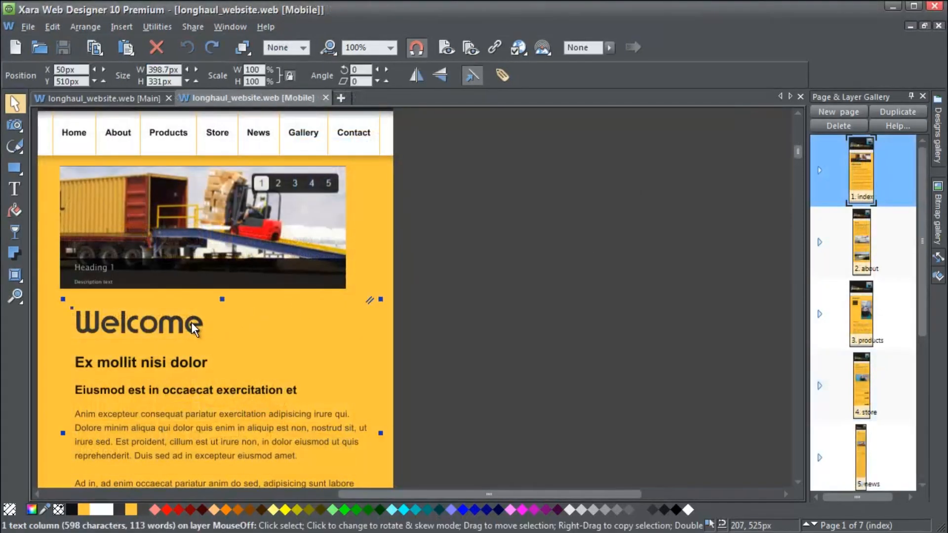
pyautogui.click(191, 321)
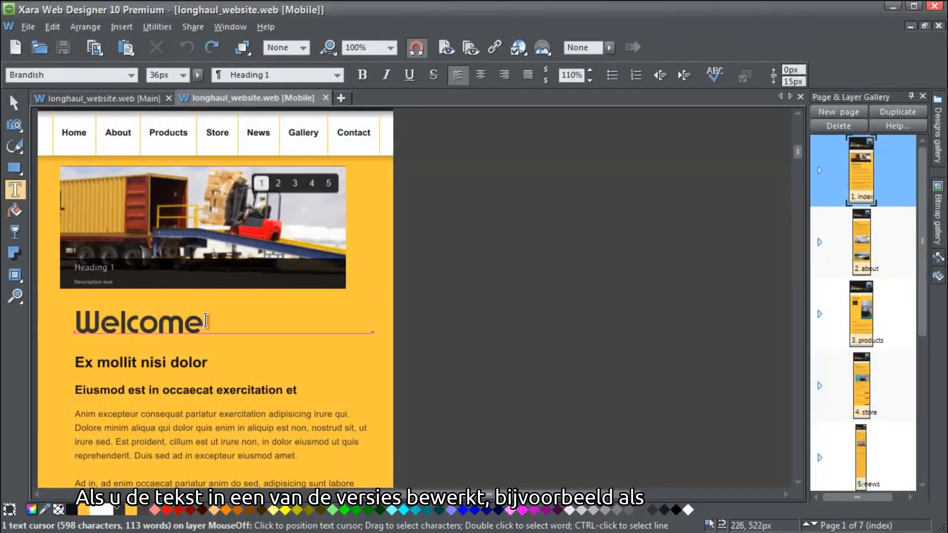
pyautogui.moveTo(205, 321); pyautogui.dragTo(132, 327)
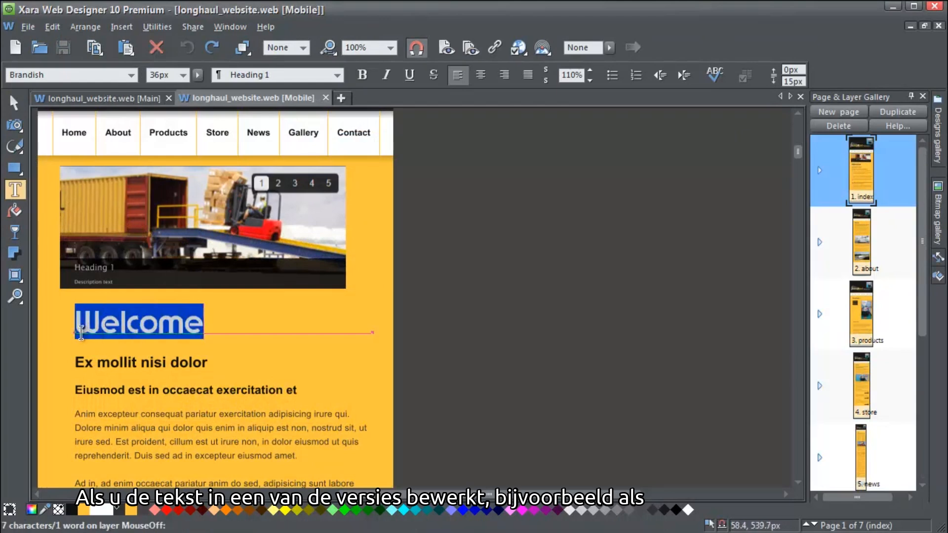
pyautogui.write('About')
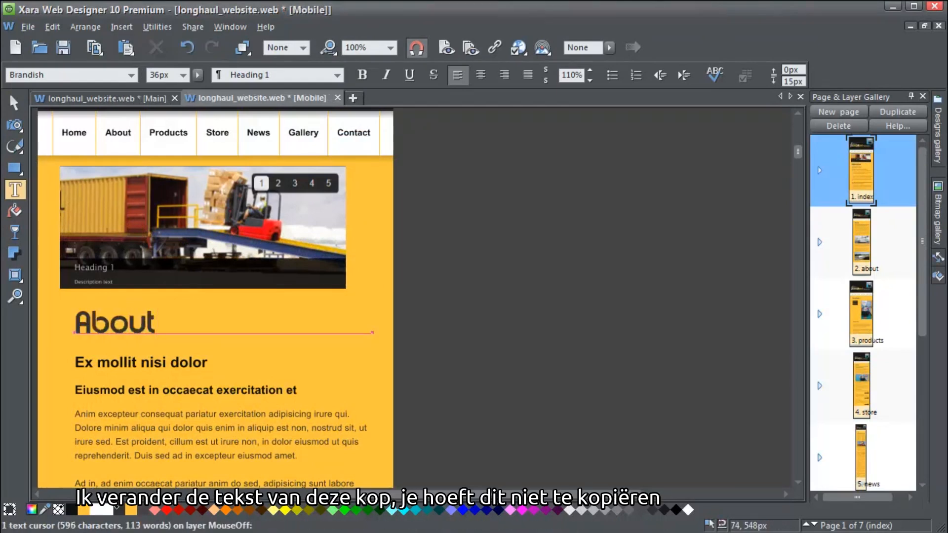
pyautogui.write(' Us')
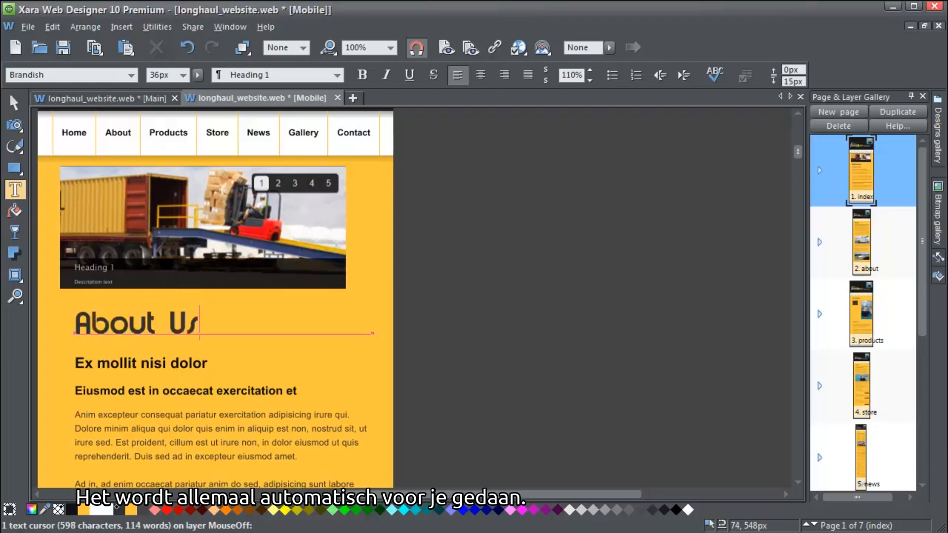
pyautogui.click(127, 99)
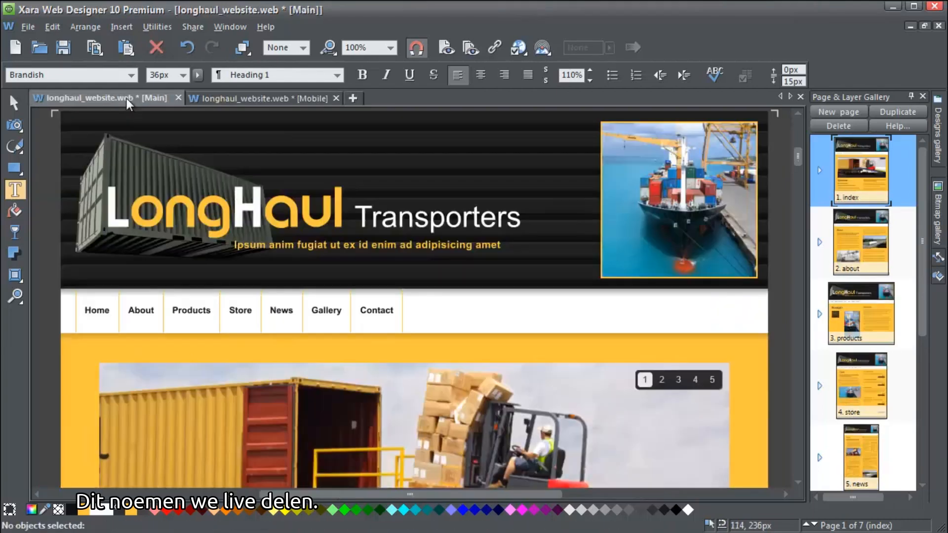
pyautogui.scroll(-6, 543, 340)
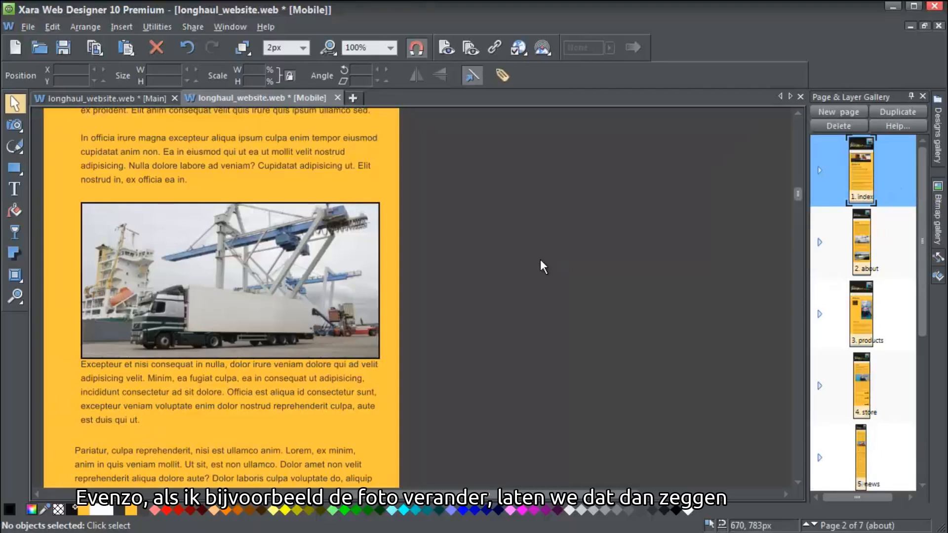
# - Replace the mobile about page's crane and truck photo with the orange container bitmap and check the same photo in the Main variant
pyautogui.click(938, 217)
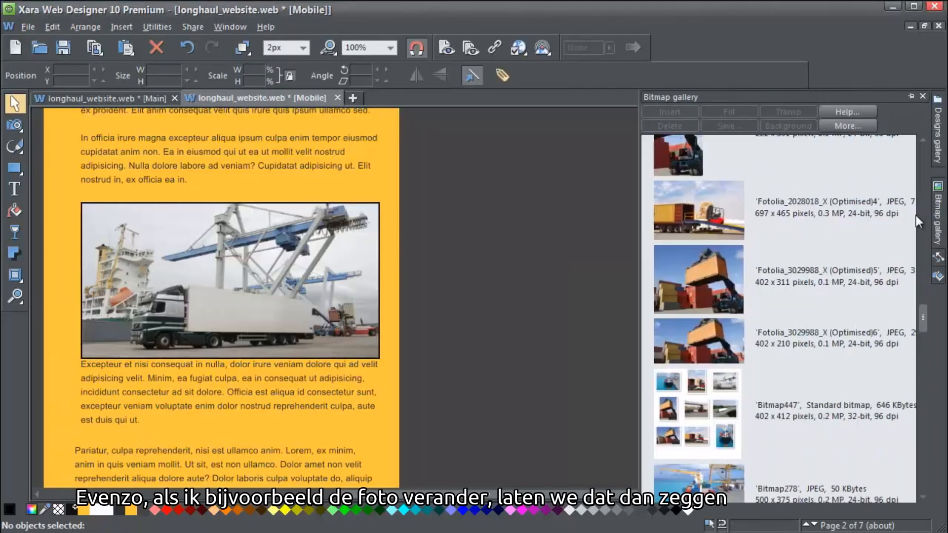
pyautogui.moveTo(686, 304); pyautogui.dragTo(313, 315)
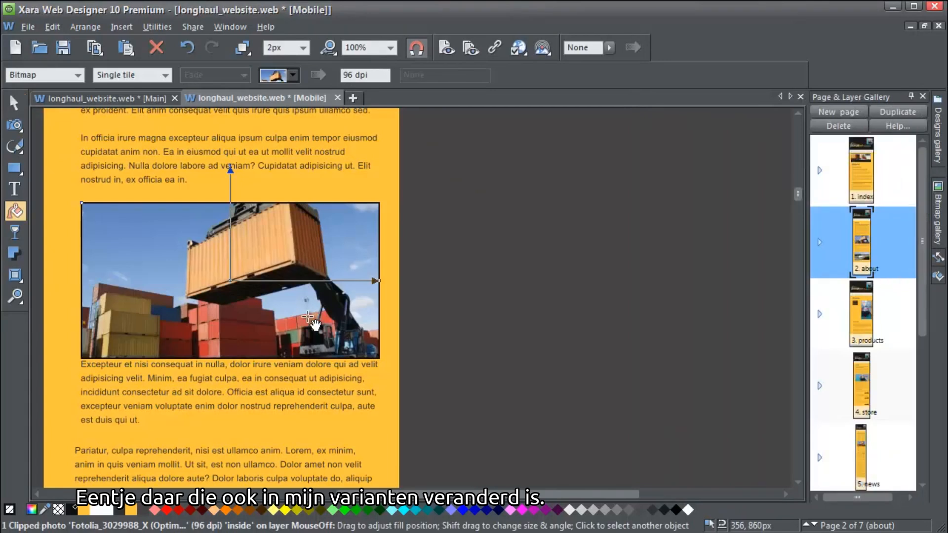
pyautogui.click(155, 98)
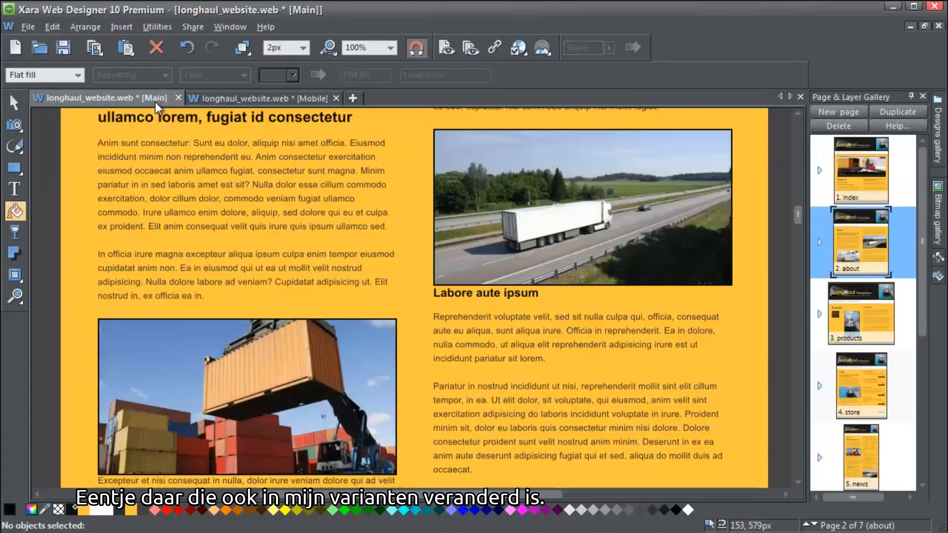
pyautogui.scroll(-3, 329, 217)
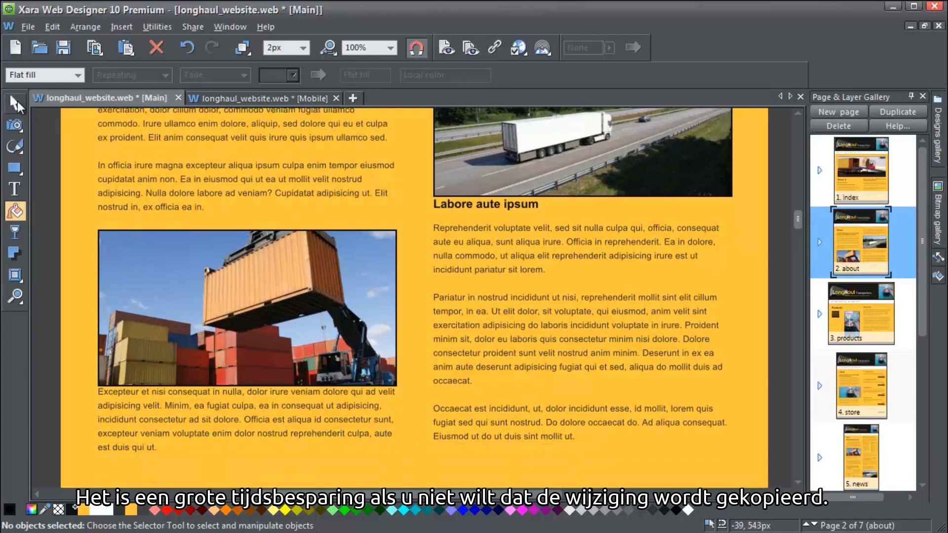
# - Select the "Anim sunt consectetur" paragraph on the mobile about page and bring up its website variants options
pyautogui.click(14, 103)
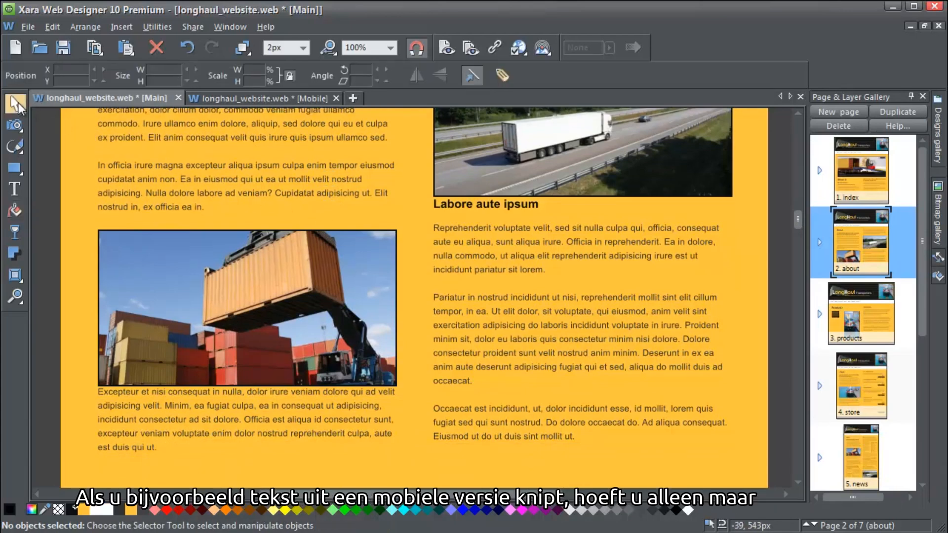
pyautogui.click(256, 98)
pyautogui.moveTo(365, 356); pyautogui.dragTo(75, 272)
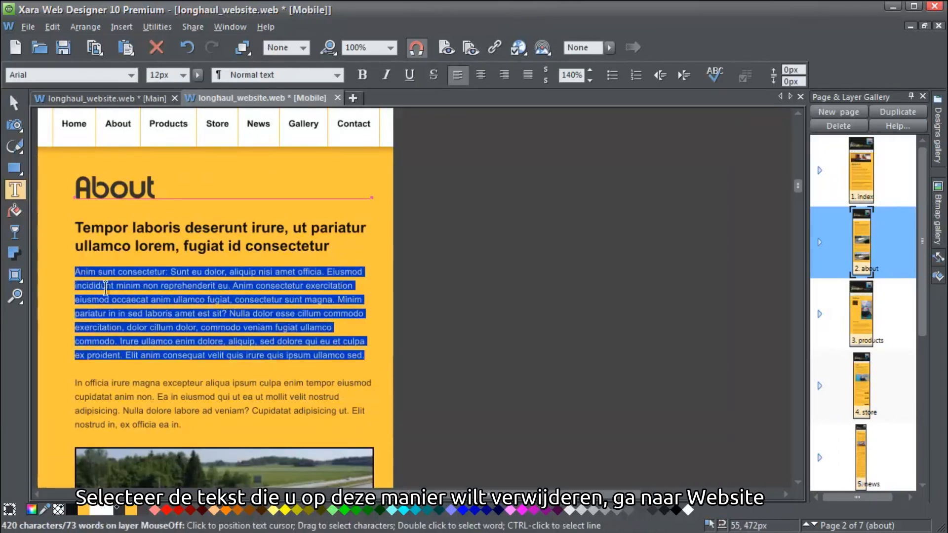
pyautogui.rightClick(197, 297)
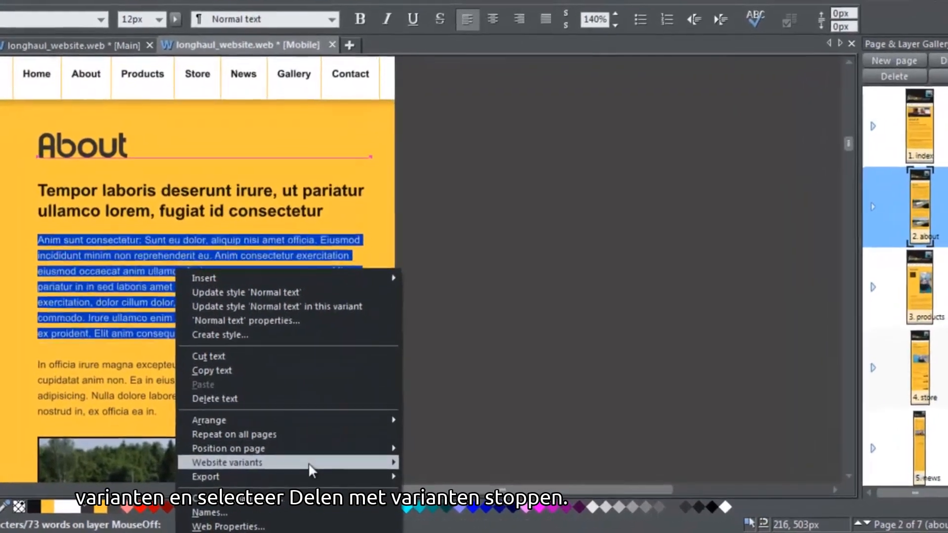
pyautogui.moveTo(306, 465)
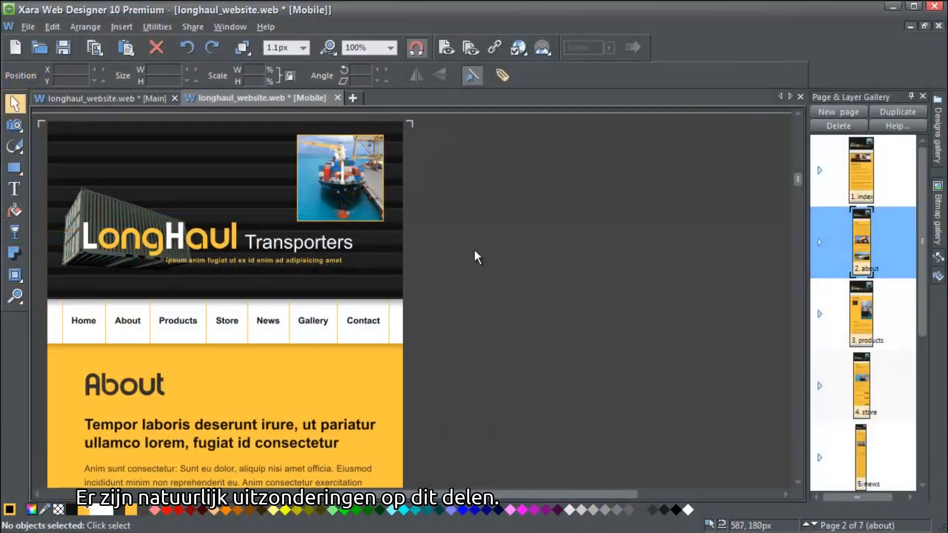
# - Enlarge the bitmap fill of the mobile header's ship photo slightly and shrink the navigation bar to about 411 × 53 px
pyautogui.click(367, 195)
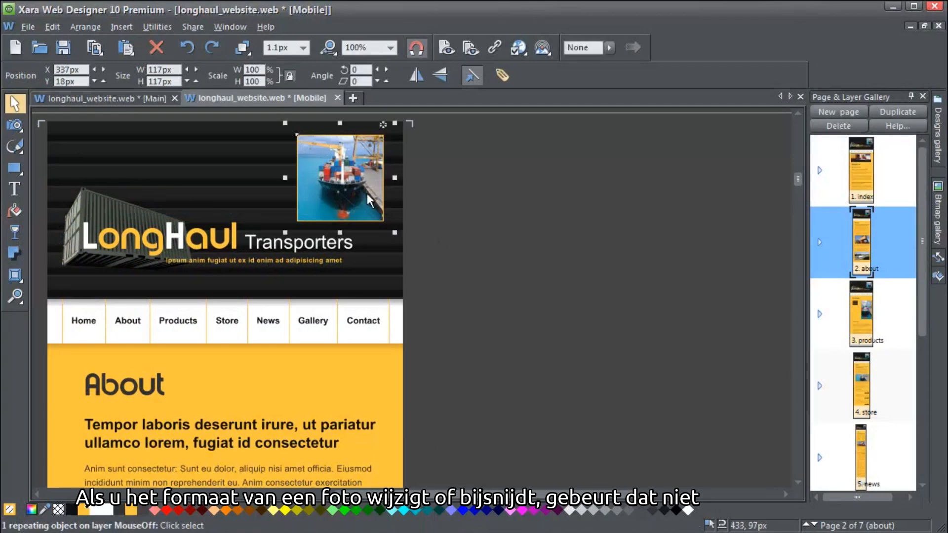
pyautogui.click(11, 211)
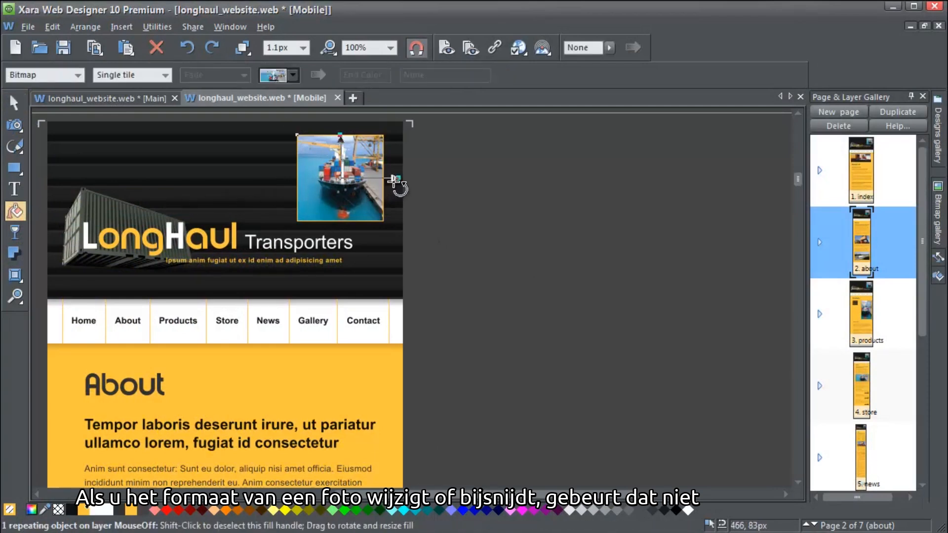
pyautogui.moveTo(395, 183); pyautogui.dragTo(422, 184)
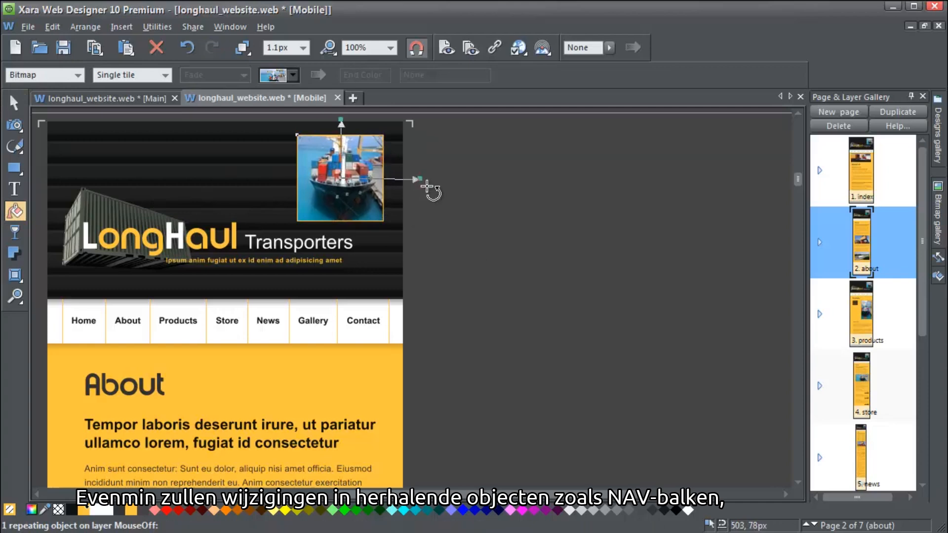
pyautogui.click(485, 203)
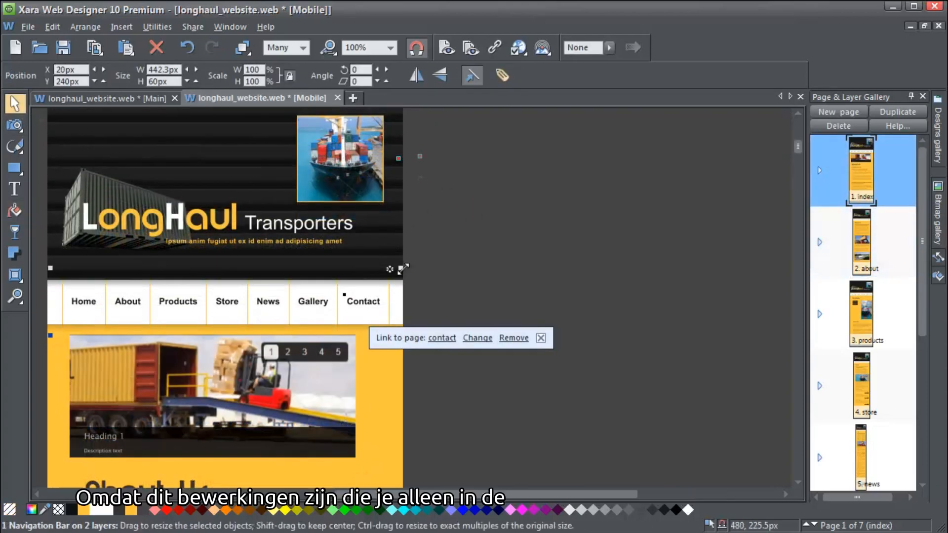
pyautogui.moveTo(403, 269); pyautogui.dragTo(365, 276)
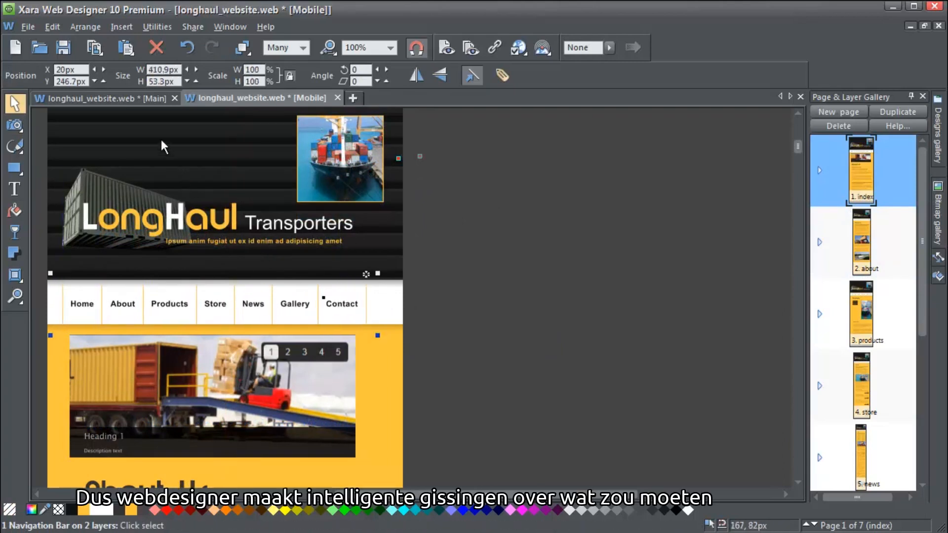
# - Compare the Main variant's about and products pages with the mobile index page, looking for unexpected changes in either variant
pyautogui.click(137, 100)
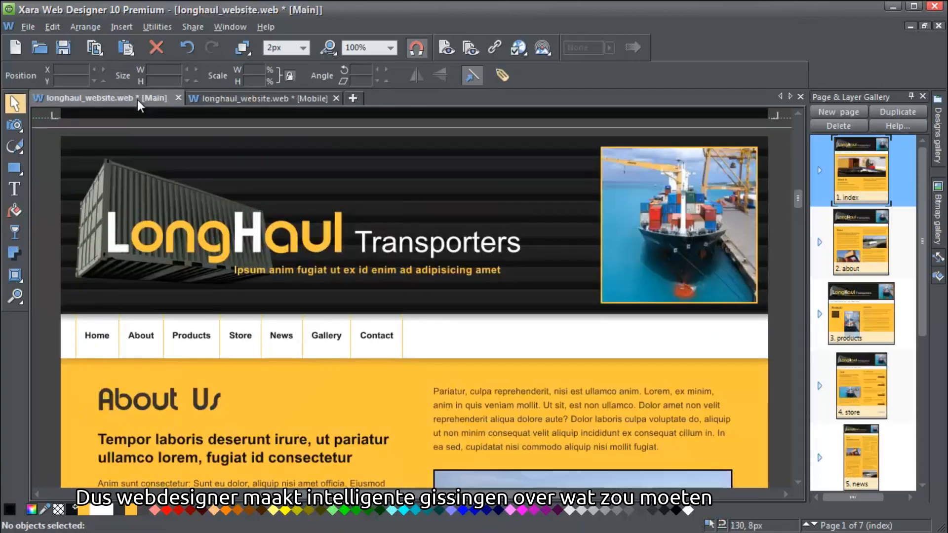
pyautogui.click(220, 100)
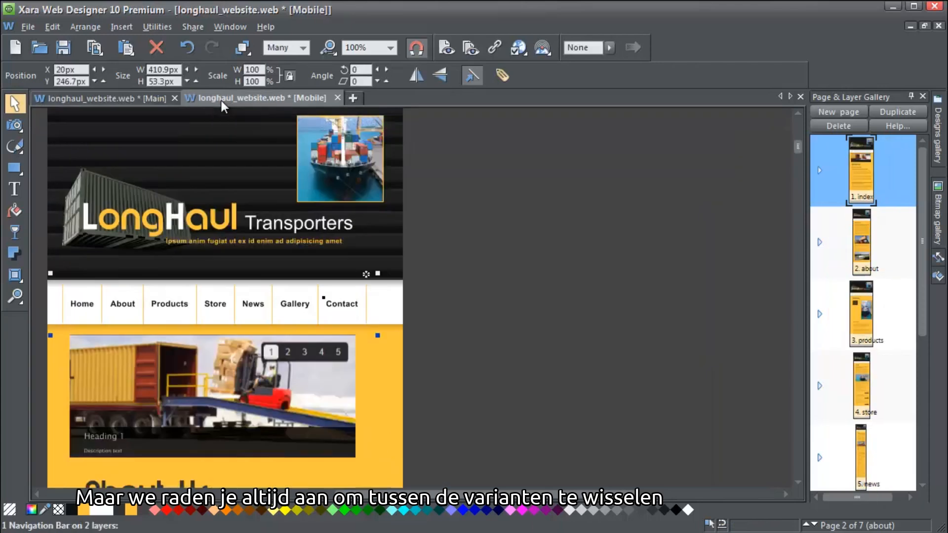
pyautogui.click(159, 99)
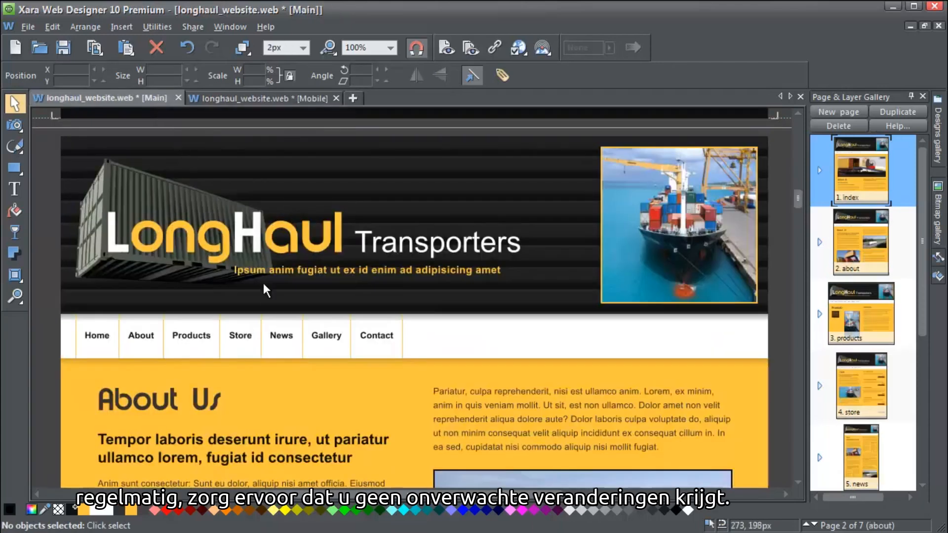
pyautogui.scroll(-3, 263, 283)
pyautogui.scroll(-7, 263, 283)
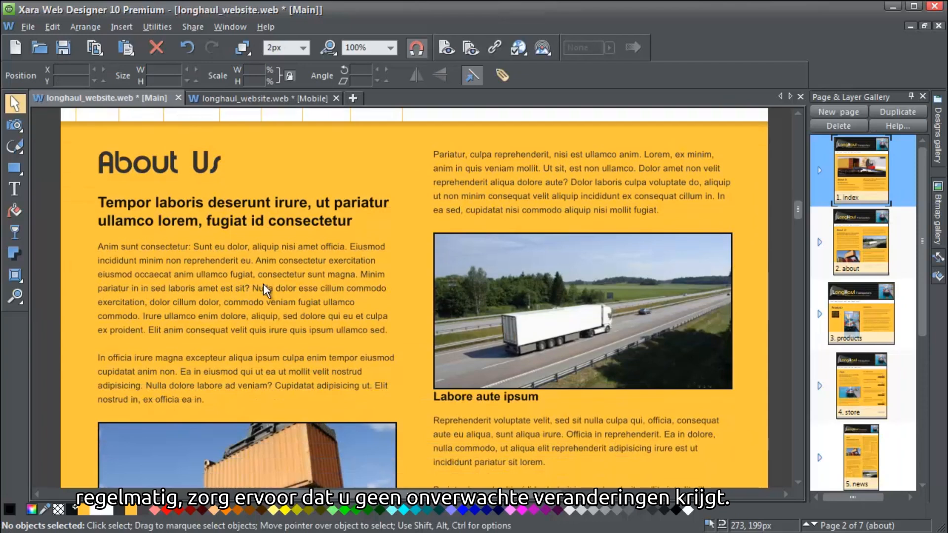
pyautogui.scroll(-6, 262, 283)
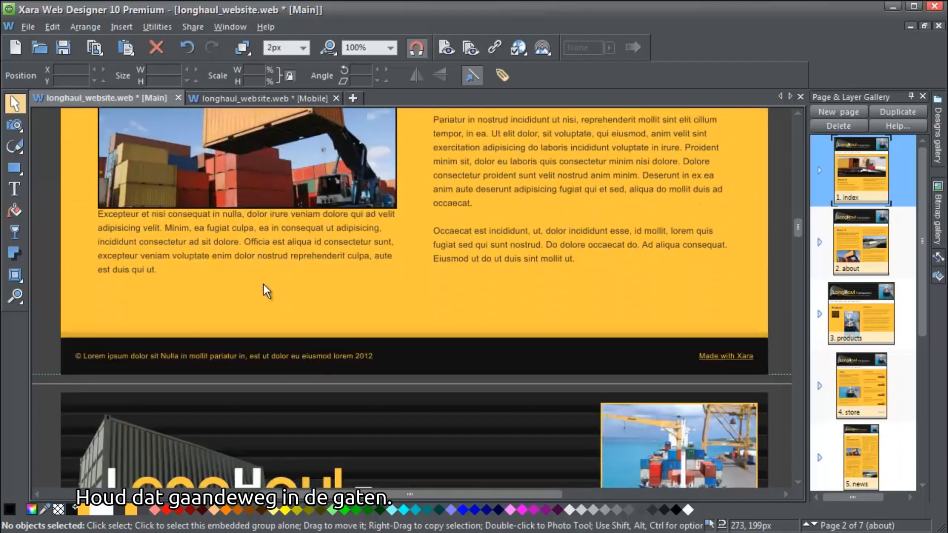
pyautogui.scroll(-3, 264, 287)
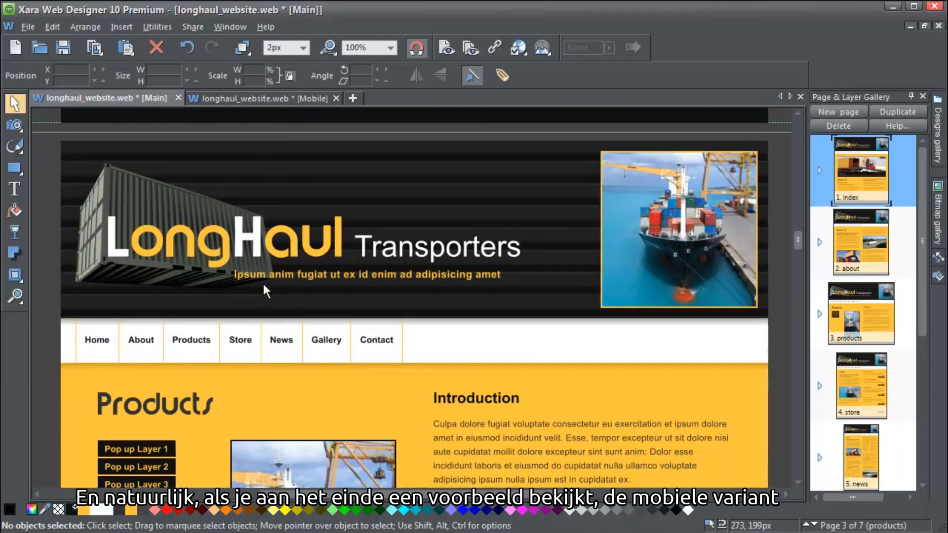
pyautogui.click(296, 97)
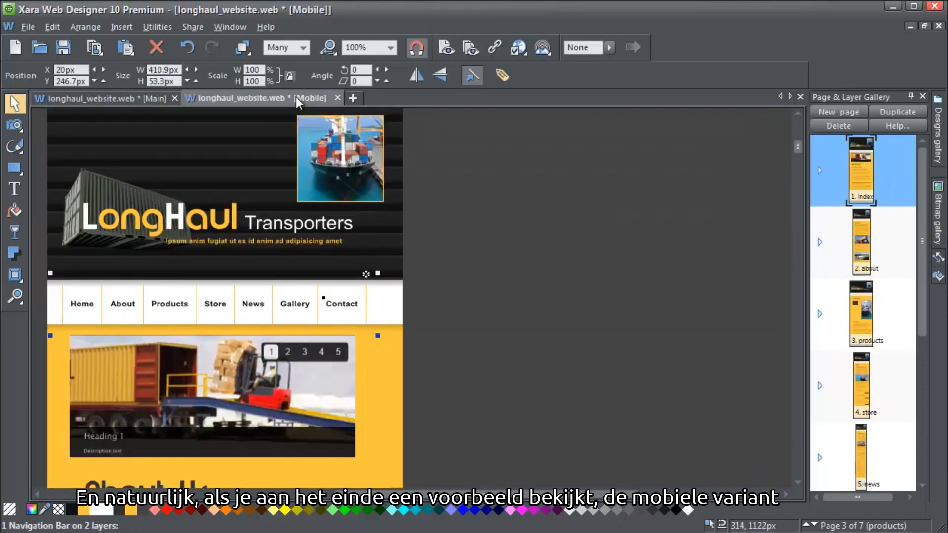
pyautogui.click(496, 276)
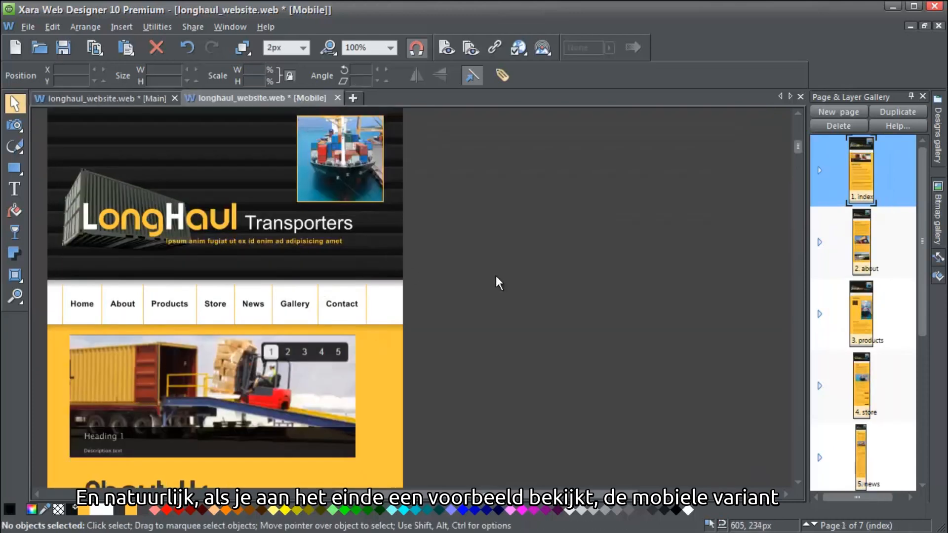
pyautogui.scroll(-3, 496, 275)
pyautogui.scroll(-4, 496, 275)
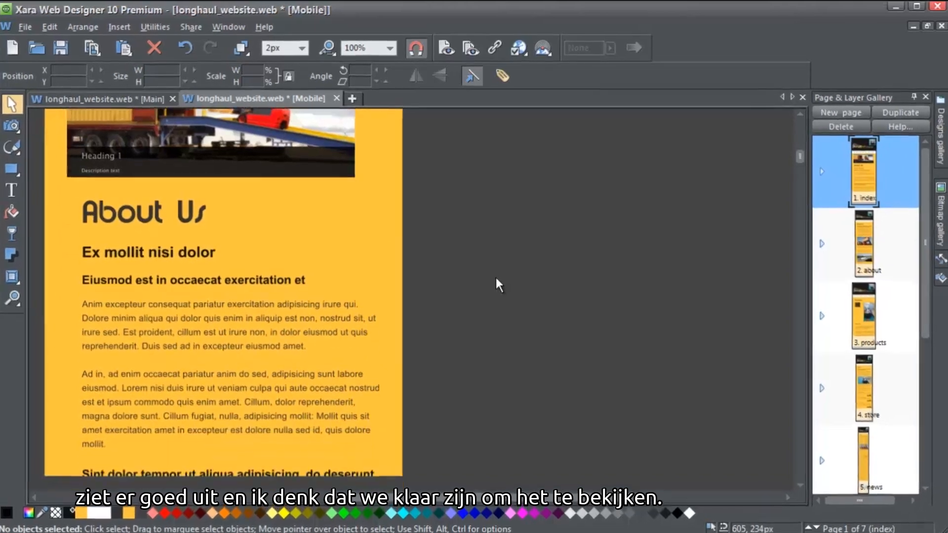
# - Preview the whole website at full width and check the about, products and store pages of the normal version
pyautogui.scroll(2, 496, 276)
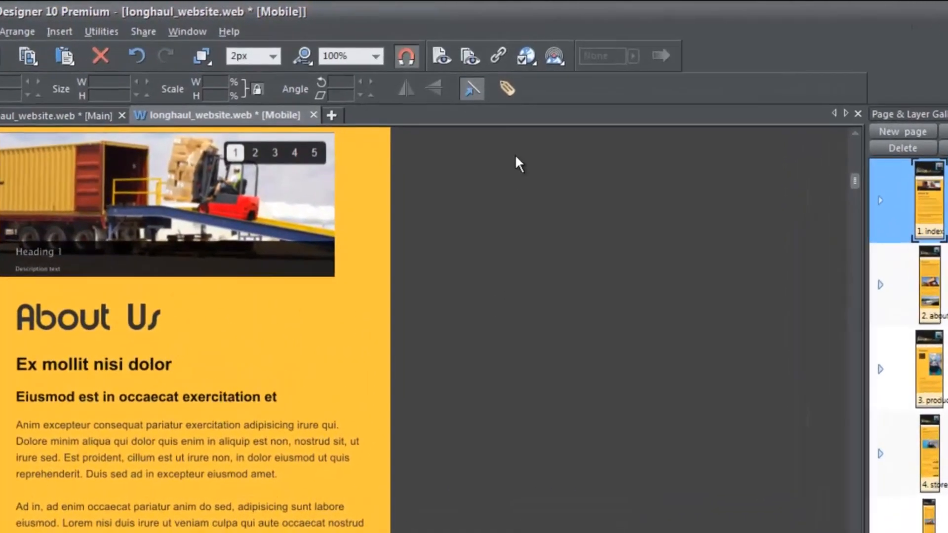
pyautogui.click(472, 54)
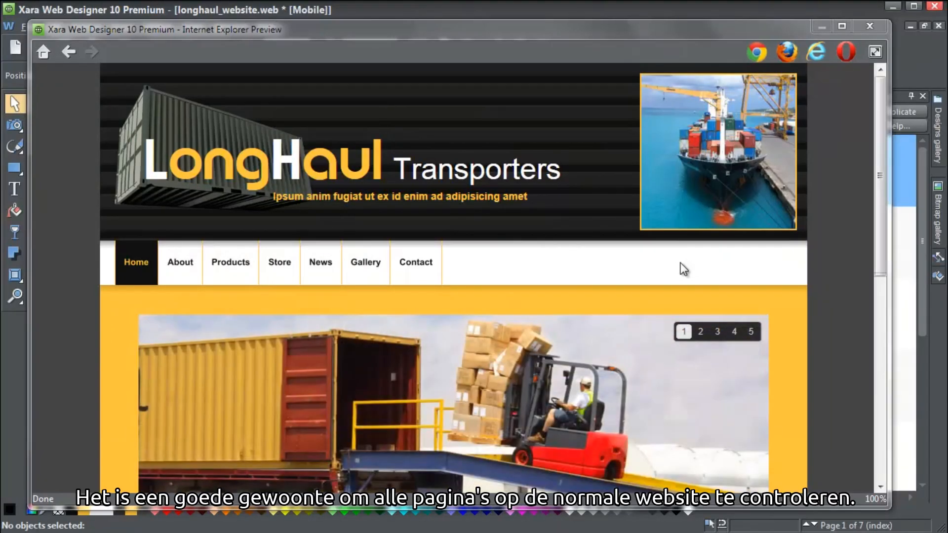
pyautogui.click(239, 270)
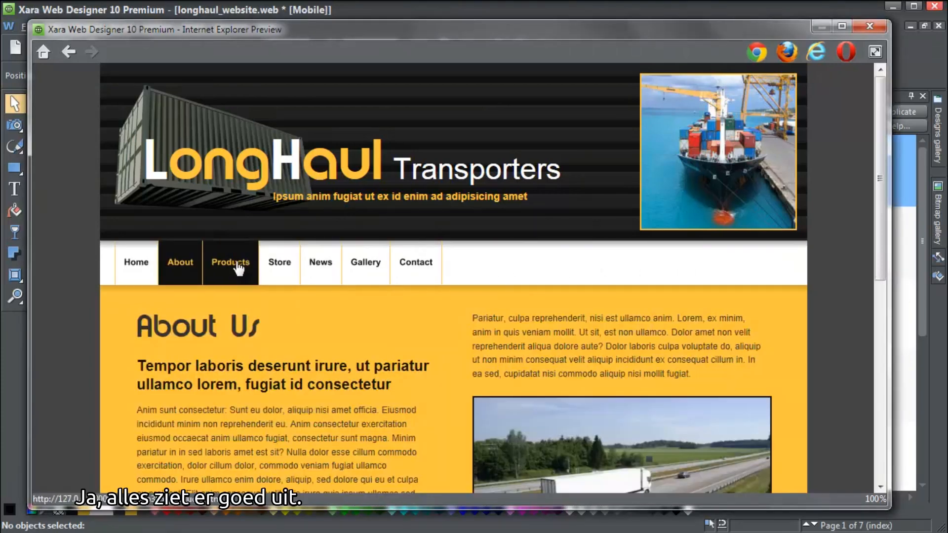
pyautogui.click(282, 264)
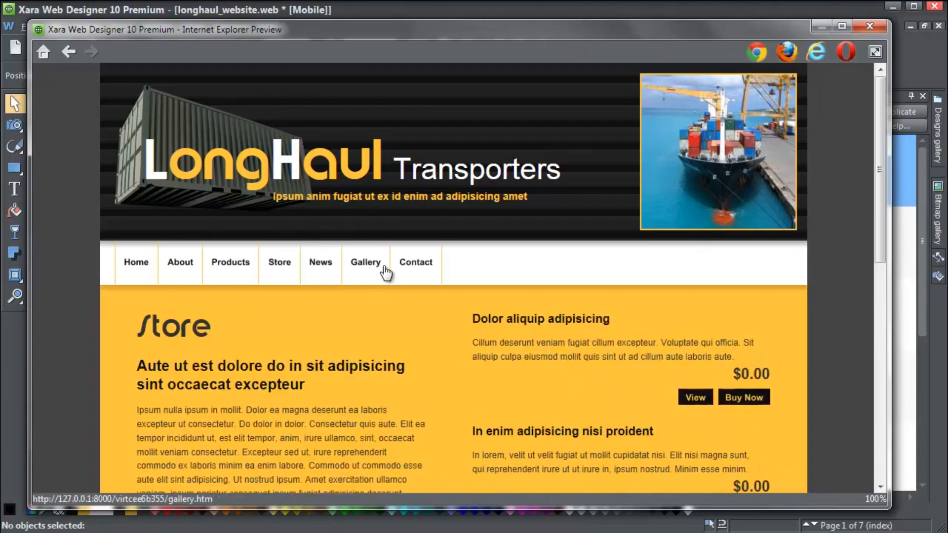
pyautogui.scroll(-1, 579, 248)
pyautogui.scroll(-10, 579, 248)
pyautogui.scroll(7, 579, 251)
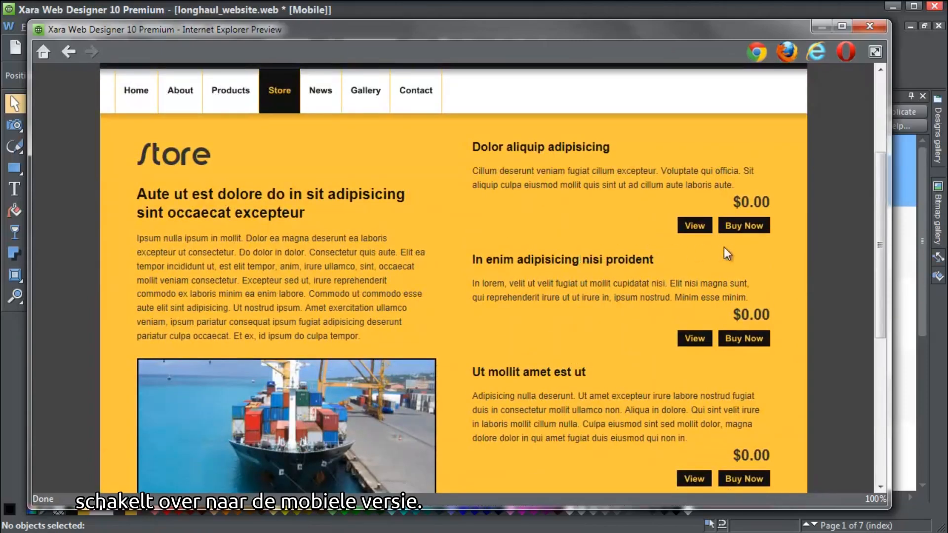
# - Narrow the preview window until the mobile variant loads and check its home and products pages down to the footer
pyautogui.moveTo(889, 242); pyautogui.dragTo(513, 287)
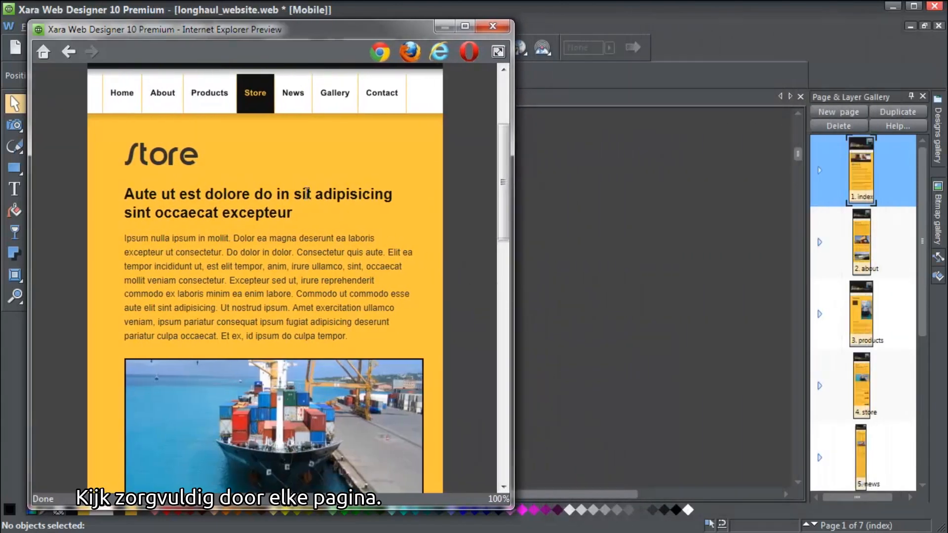
pyautogui.click(118, 101)
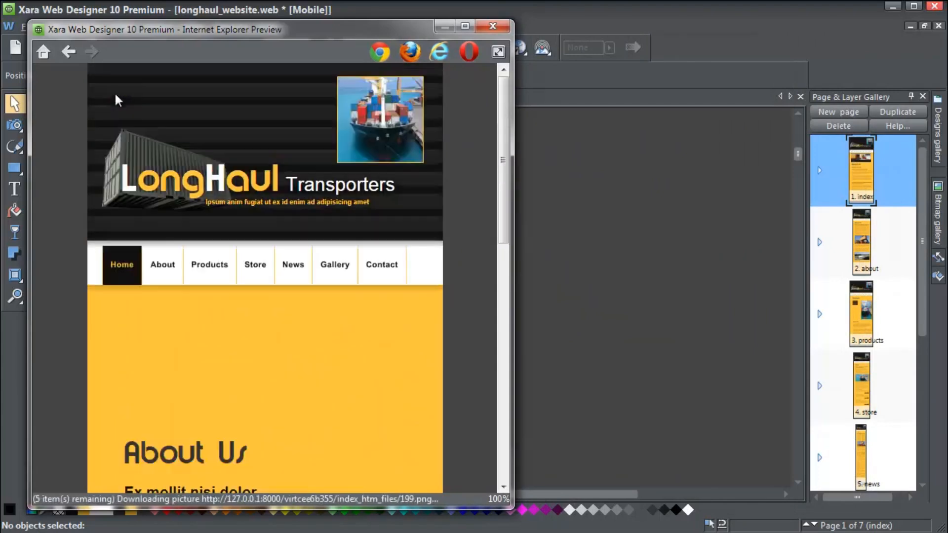
pyautogui.scroll(-6, 282, 185)
pyautogui.scroll(-4, 298, 192)
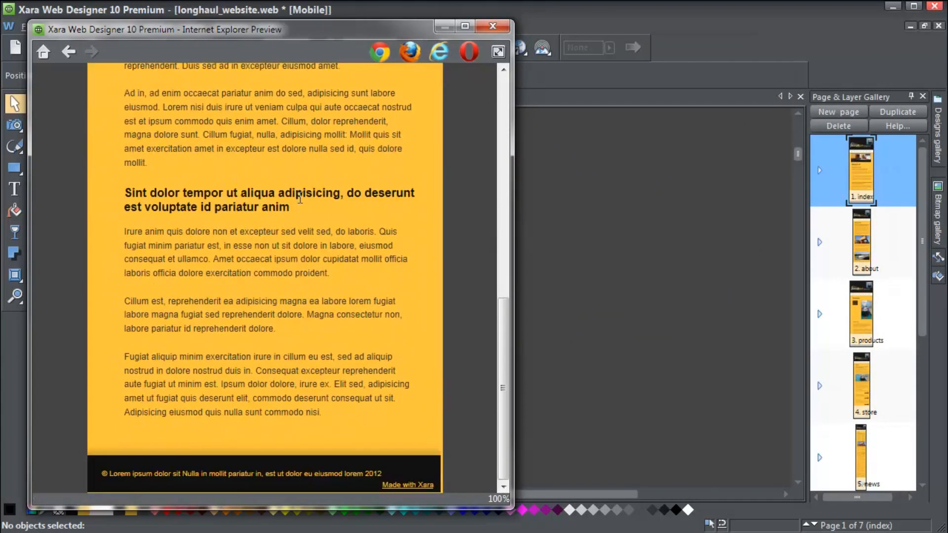
pyautogui.scroll(10, 233, 152)
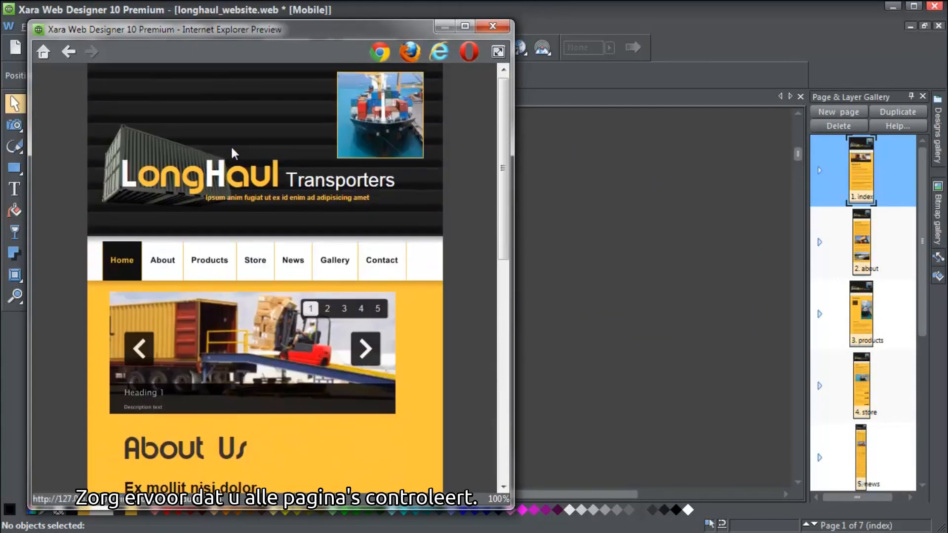
pyautogui.click(217, 260)
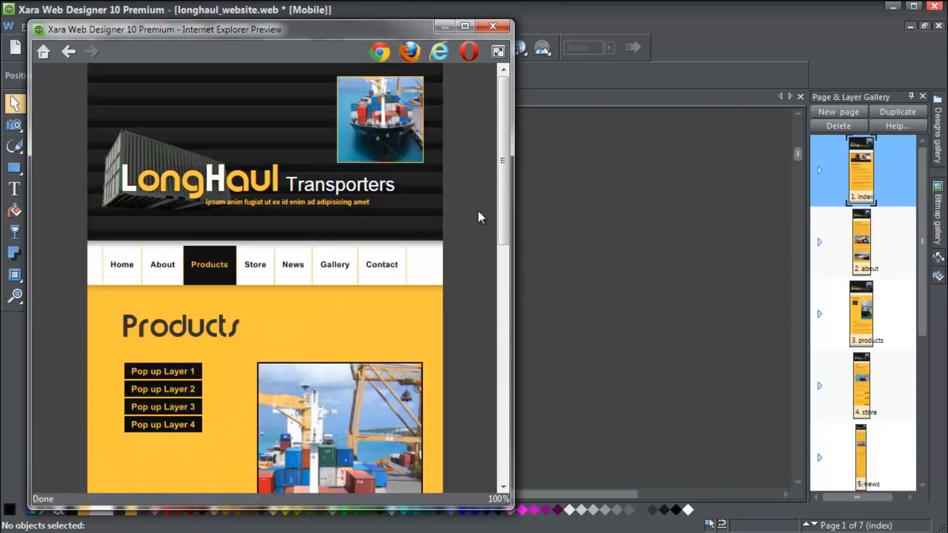
pyautogui.scroll(-12, 480, 217)
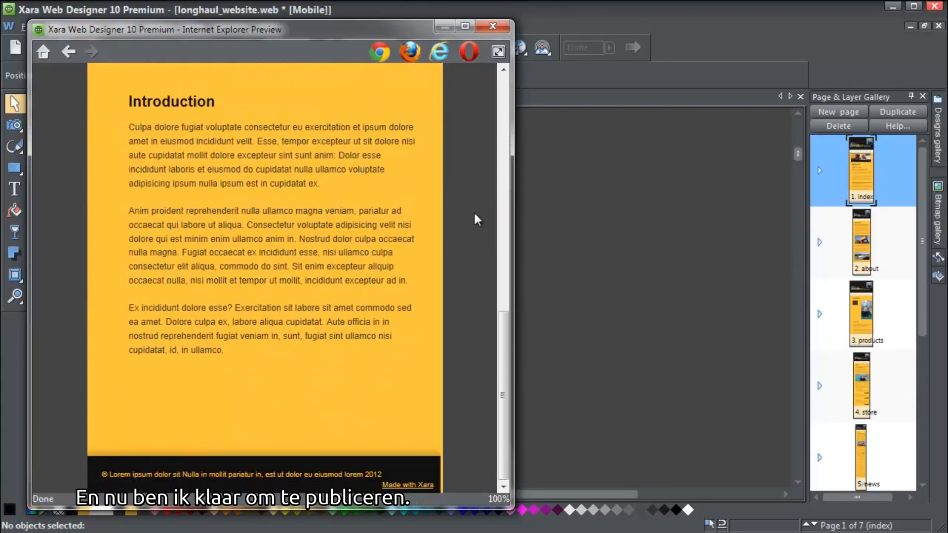
pyautogui.scroll(5, 477, 219)
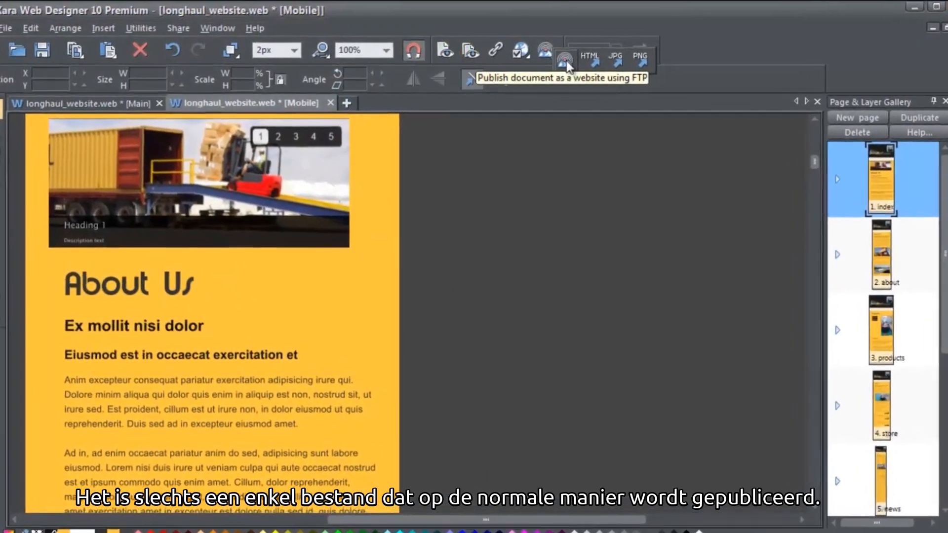
# - Start publishing the document as a website, view the alternative web host options, and leave without signing in to MAGIX Online World
pyautogui.click(567, 61)
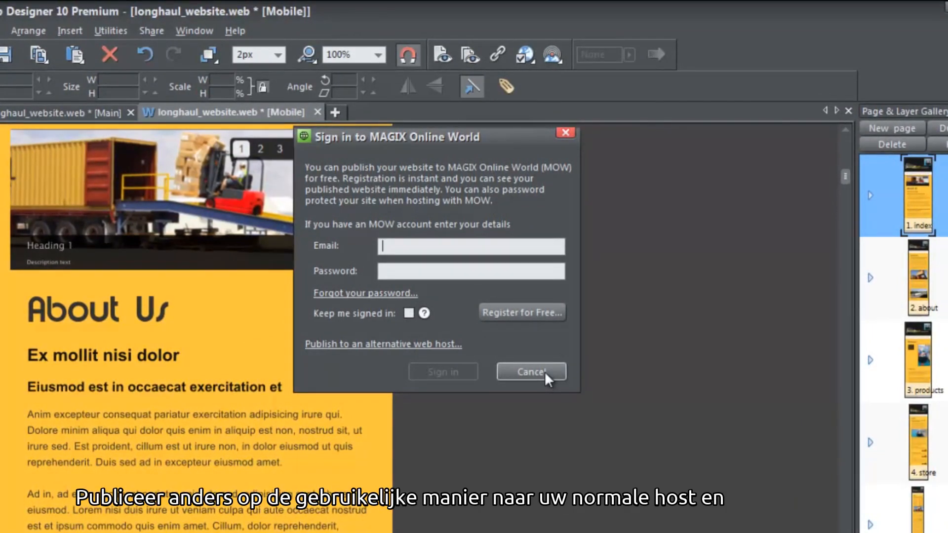
pyautogui.click(450, 346)
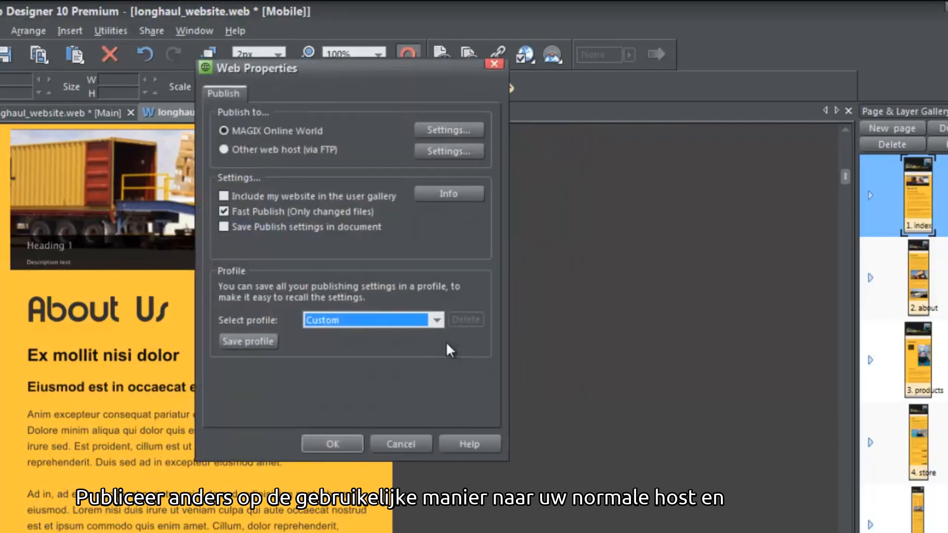
pyautogui.click(360, 444)
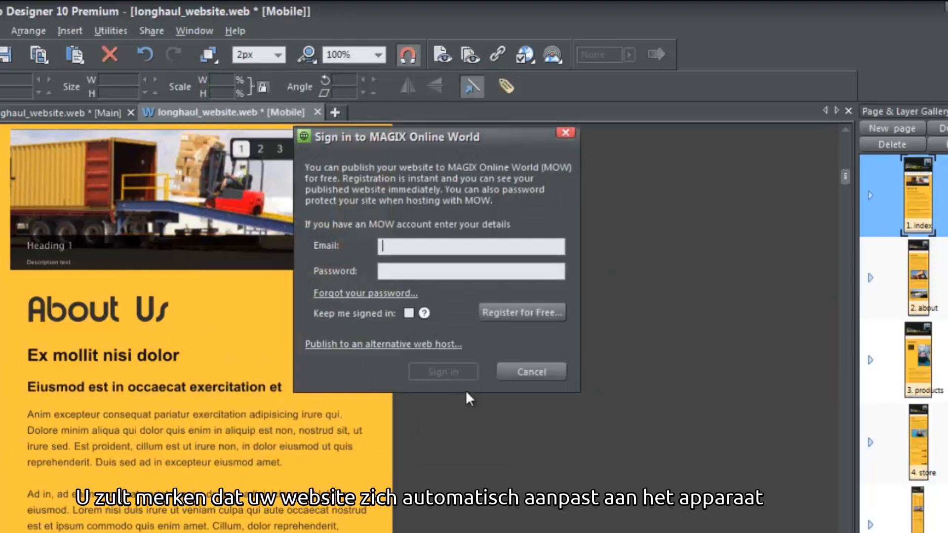
pyautogui.click(516, 374)
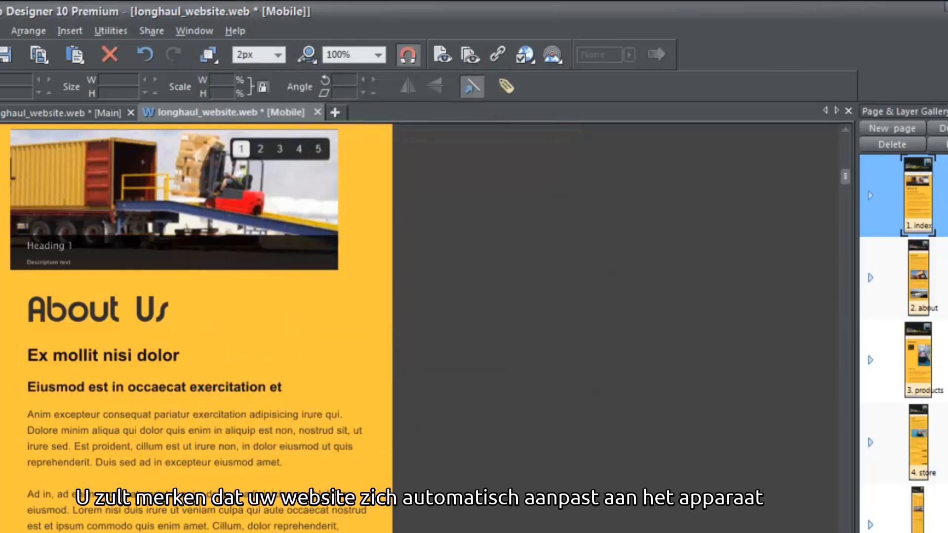